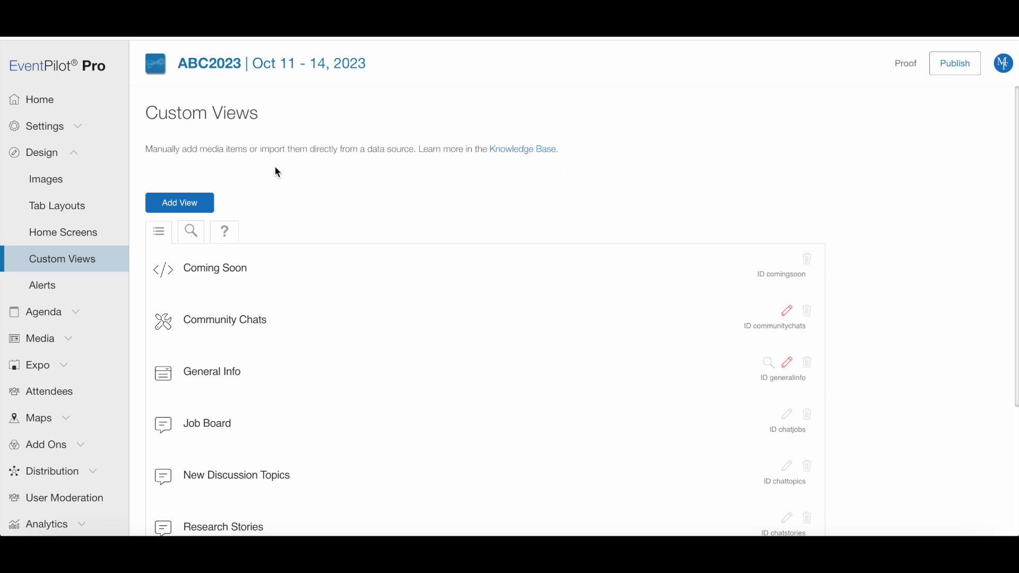
Create a new custom view with the Custom View Editor and title it Expo Landing
{"action": "left_click", "coordinate": [183, 203]}
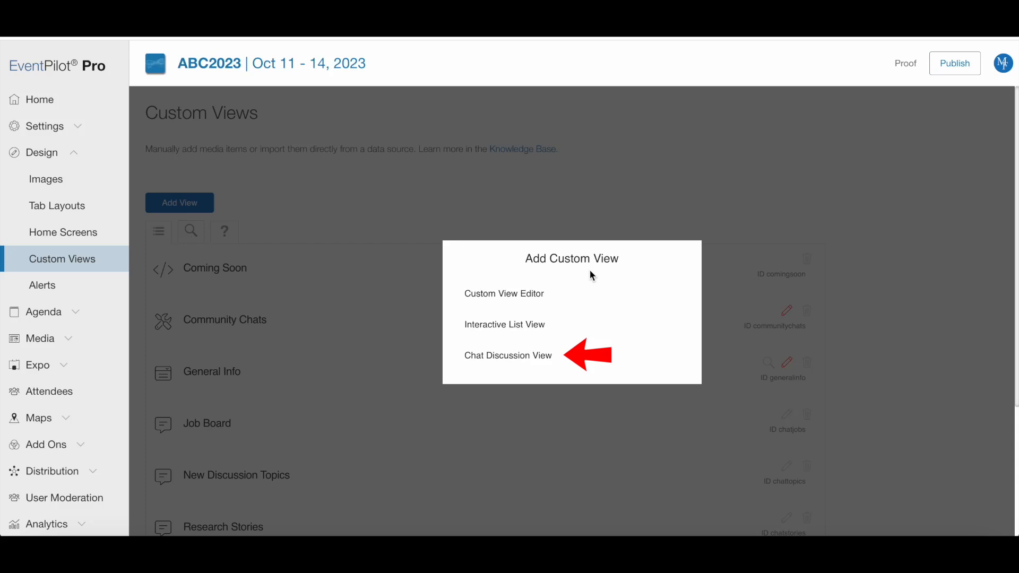
{"action": "left_click", "coordinate": [539, 301]}
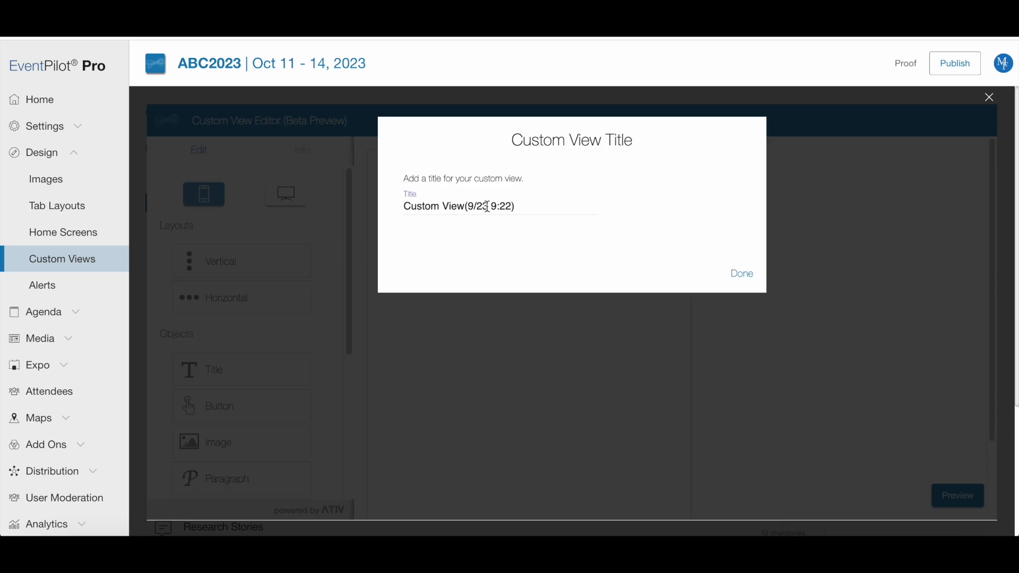
{"action": "triple_click", "coordinate": [487, 206]}
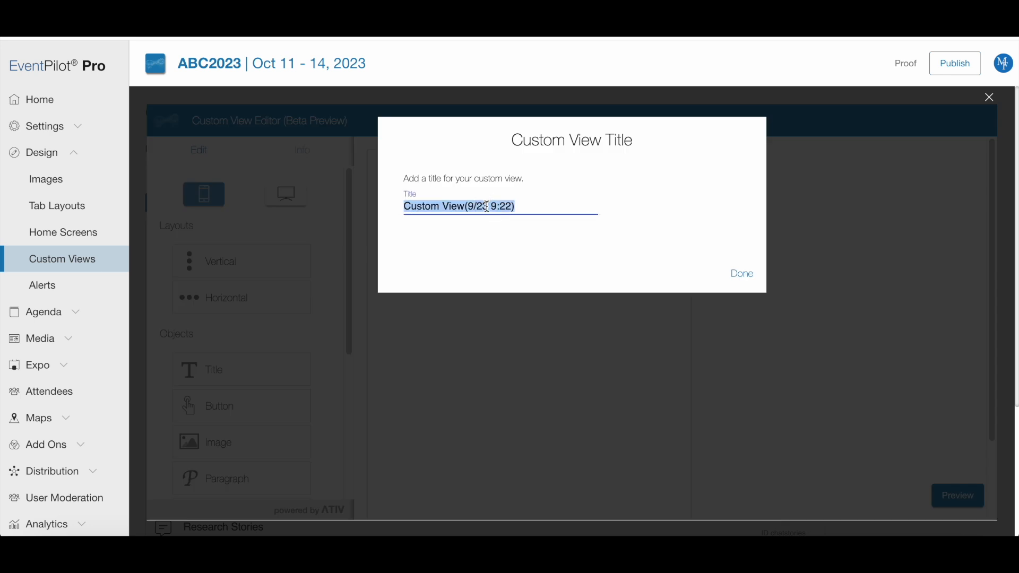
{"action": "type", "text": "Expo Landing"}
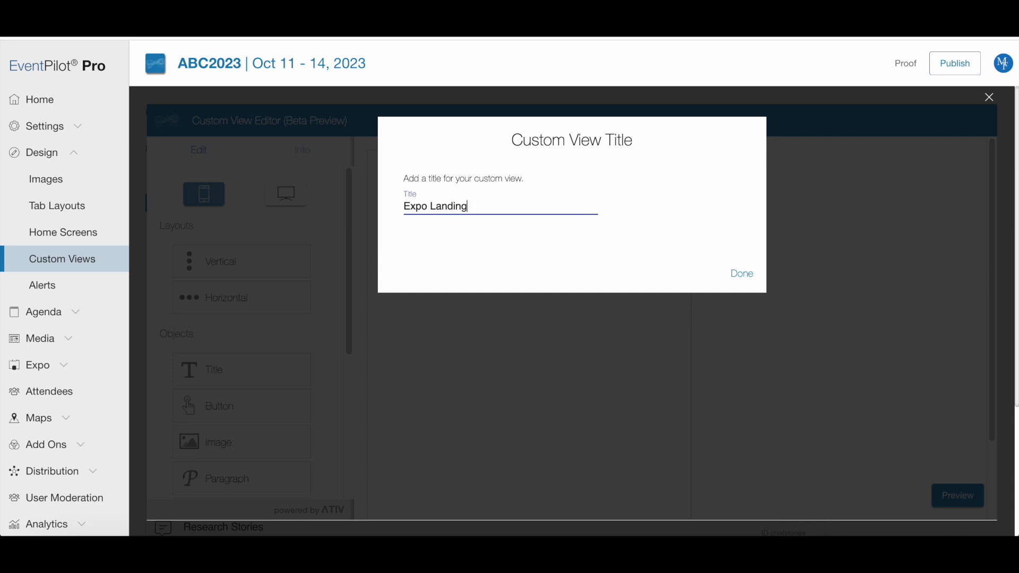
{"action": "left_click", "coordinate": [741, 273]}
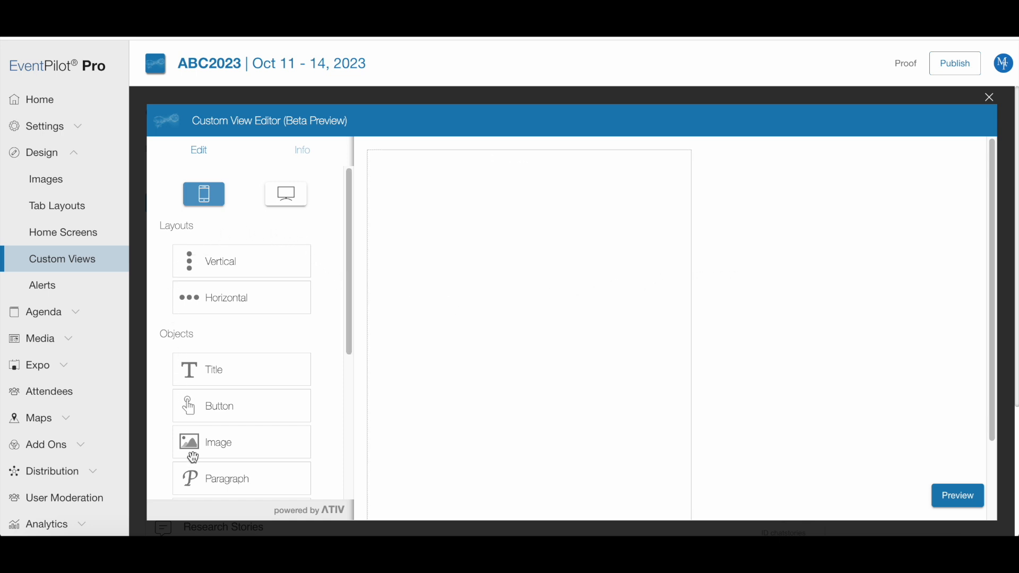
Add a vertical layout to the blank mobile canvas, place a Title object in it and set its text to Expo
{"action": "left_click_drag", "start_coordinate": [306, 274], "coordinate": [500, 302]}
{"action": "left_click_drag", "start_coordinate": [224, 372], "coordinate": [489, 306]}
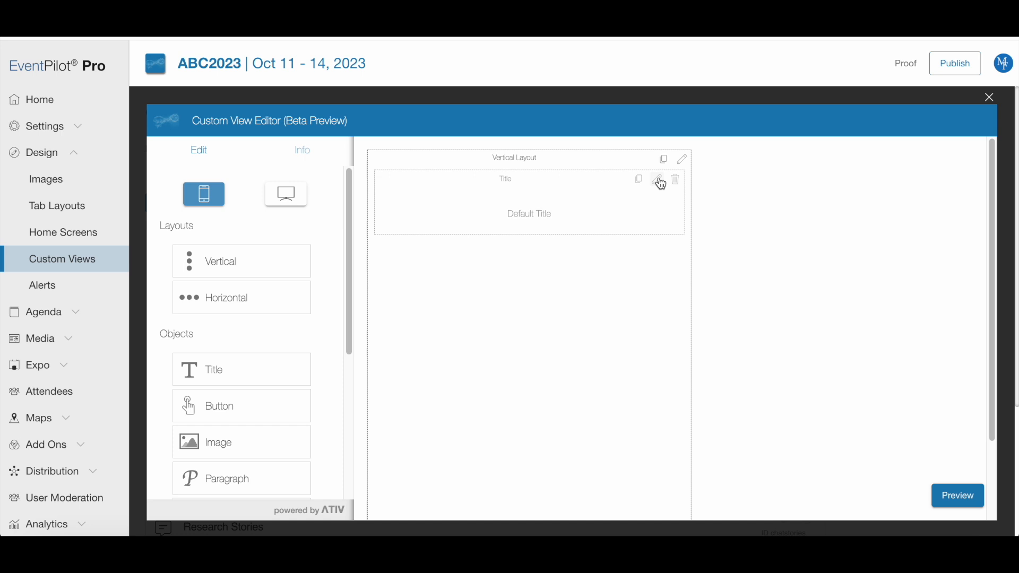
{"action": "left_click", "coordinate": [660, 182]}
{"action": "left_click", "coordinate": [448, 192]}
{"action": "type", "text": "Expo"}
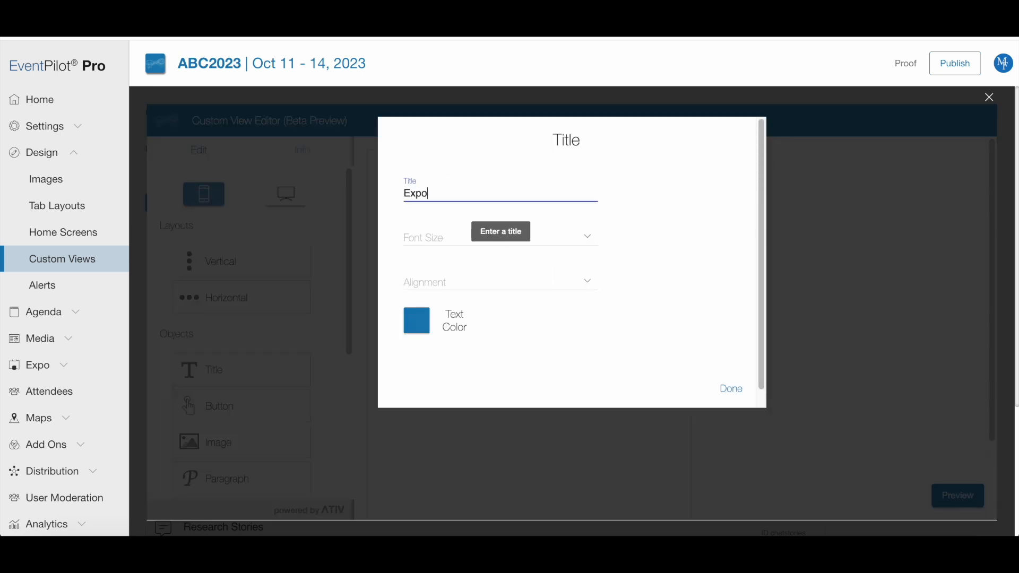
Format the Expo title with font size 1.6em, center alignment and purple text color, and save it
{"action": "left_click", "coordinate": [550, 245]}
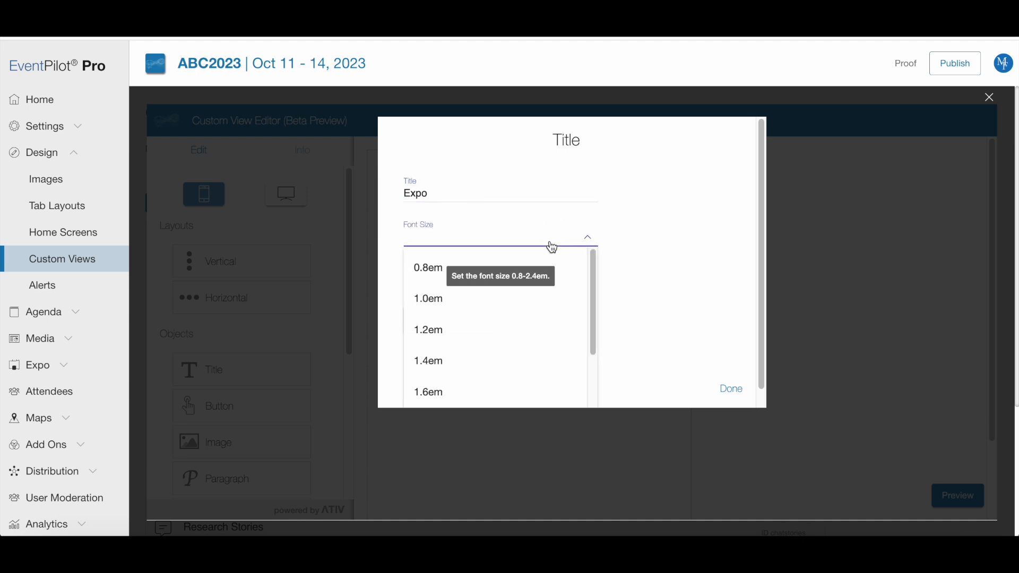
{"action": "left_click", "coordinate": [500, 394]}
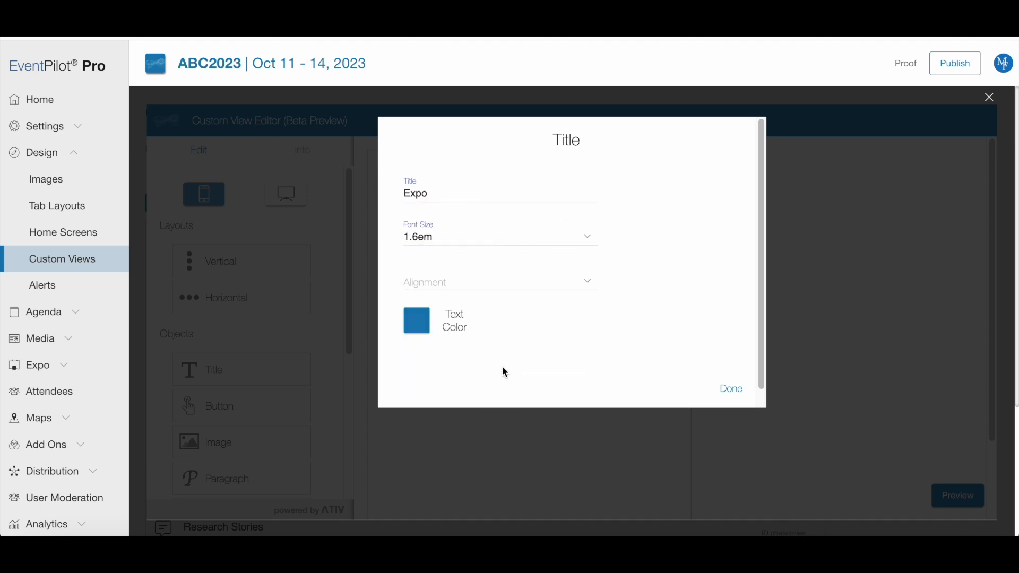
{"action": "left_click", "coordinate": [493, 287]}
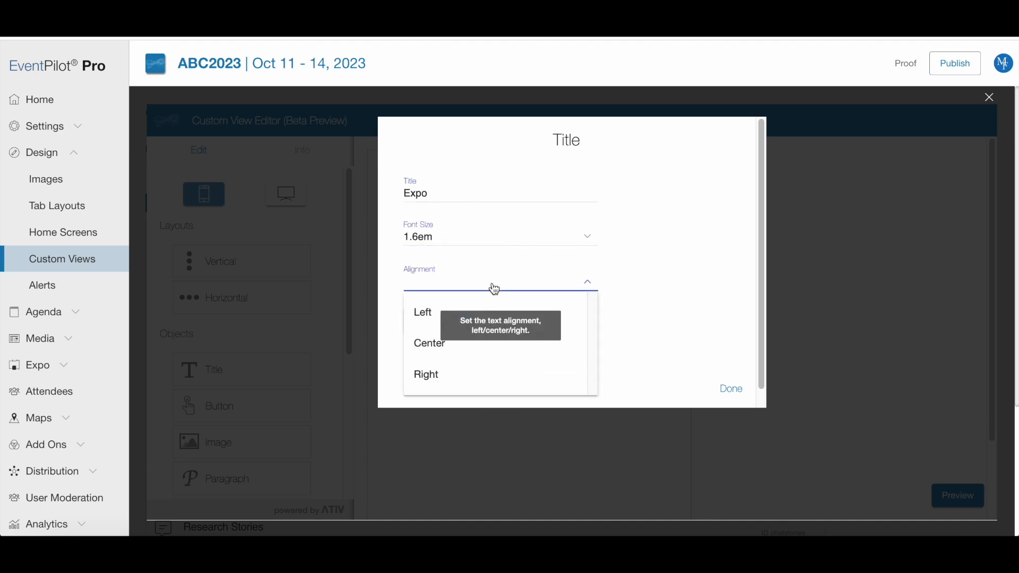
{"action": "left_click", "coordinate": [482, 350]}
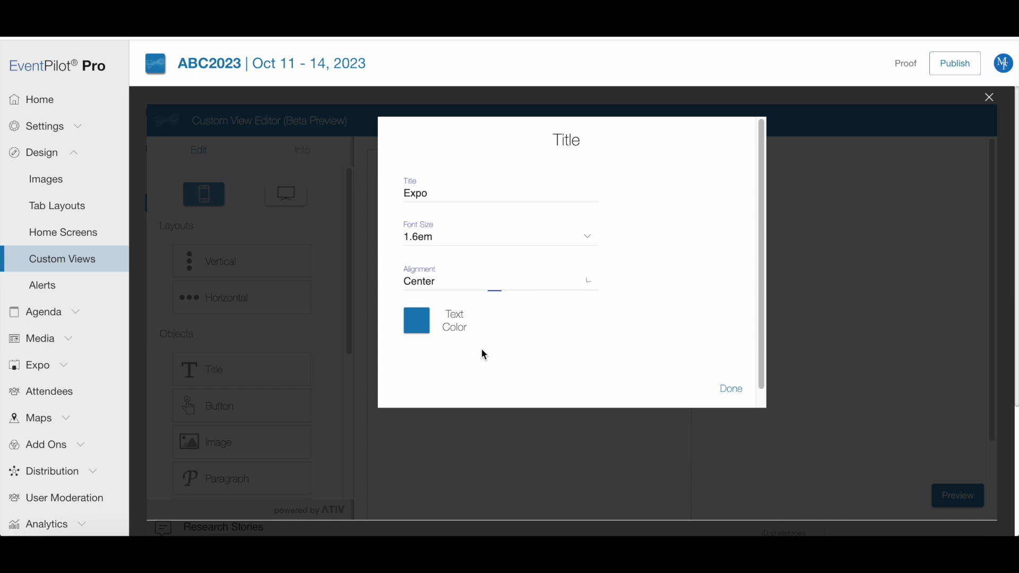
{"action": "left_click", "coordinate": [426, 321]}
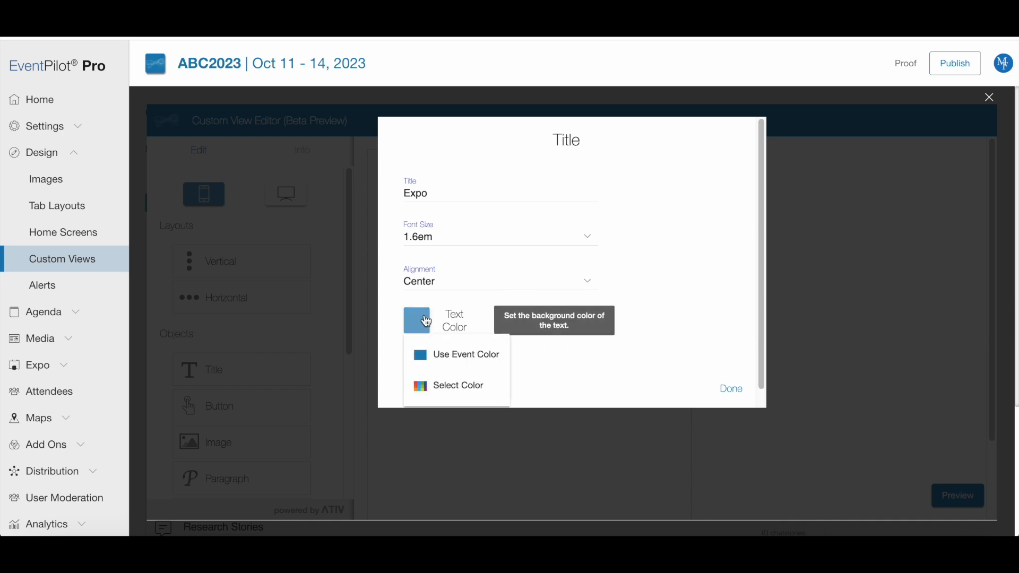
{"action": "left_click", "coordinate": [450, 383]}
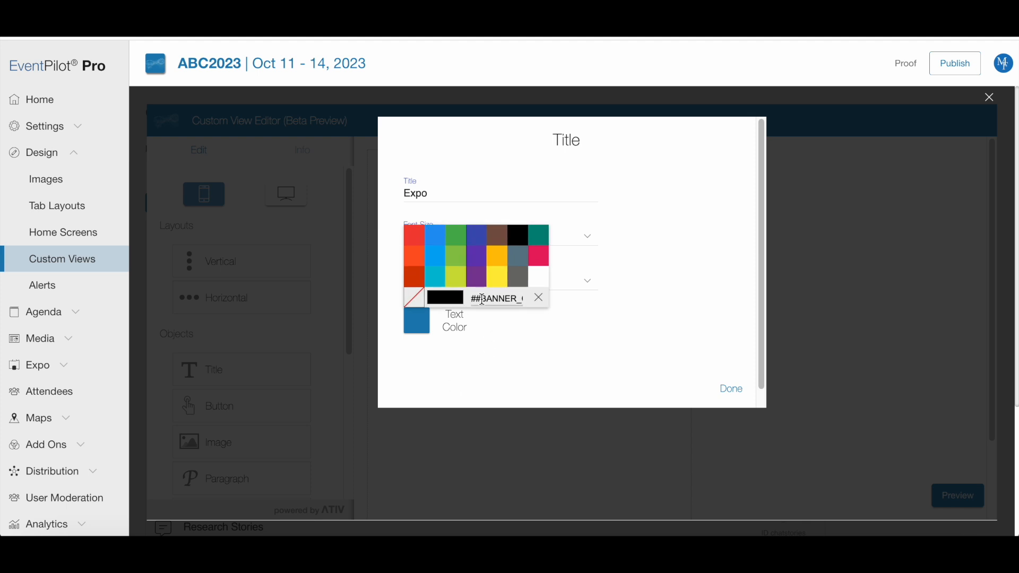
{"action": "left_click", "coordinate": [479, 281]}
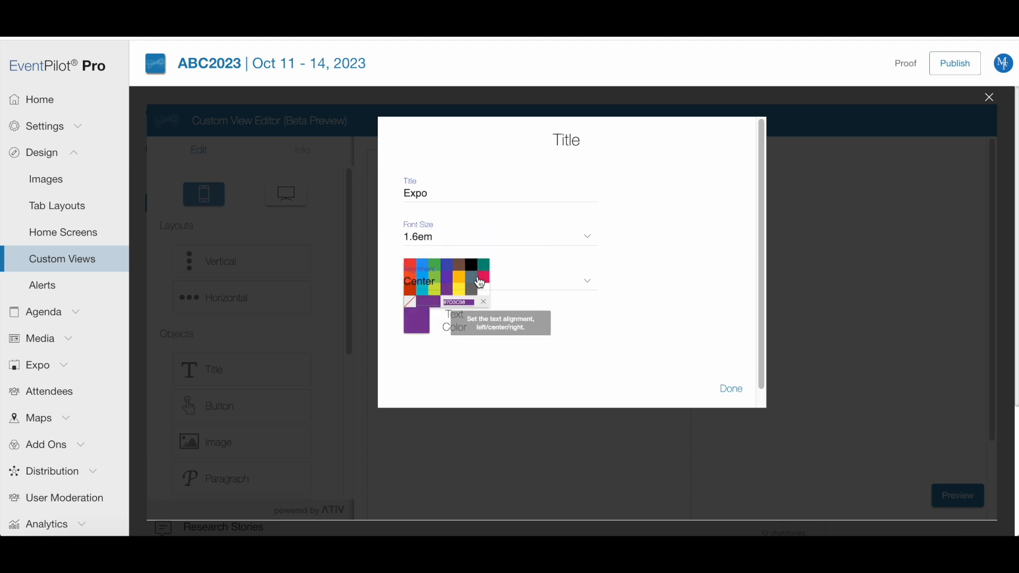
{"action": "left_click", "coordinate": [737, 392]}
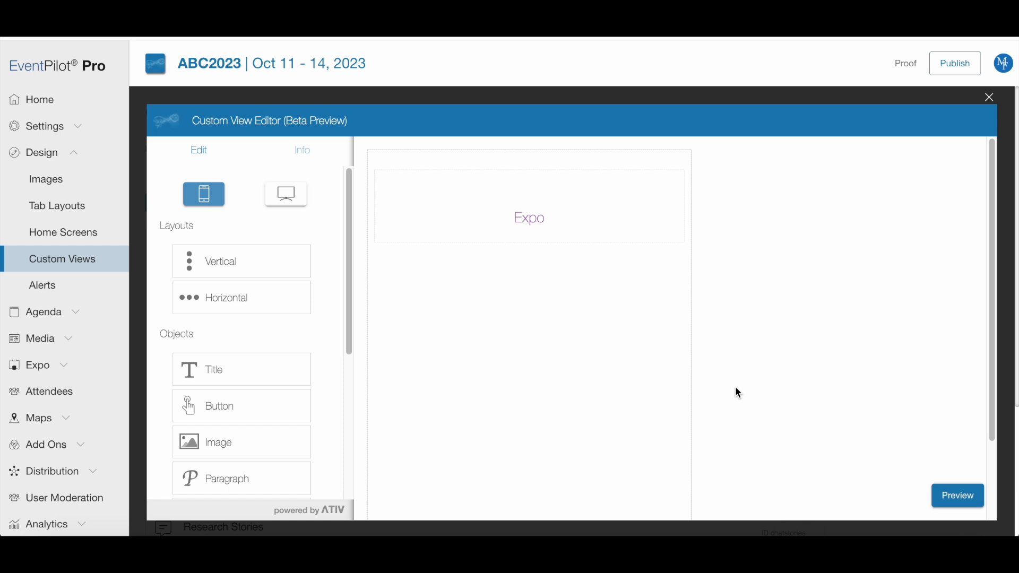
Add a left-aligned paragraph below the Expo title, presenting the page as the one-stop hub for exhibitors, supporters, sponsored sessions and the exhibit floor
{"action": "left_click_drag", "start_coordinate": [228, 478], "coordinate": [478, 360]}
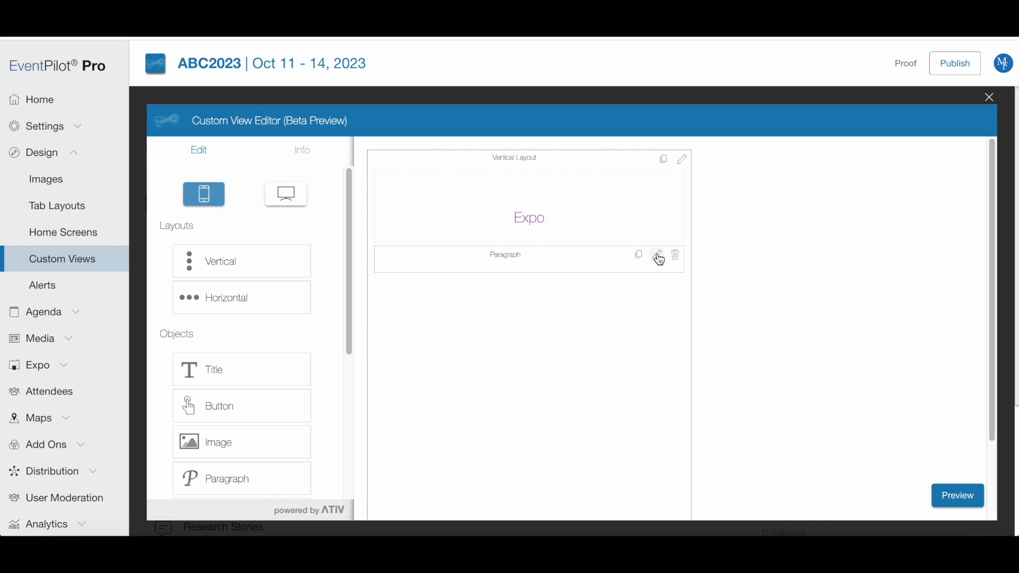
{"action": "left_click", "coordinate": [659, 258]}
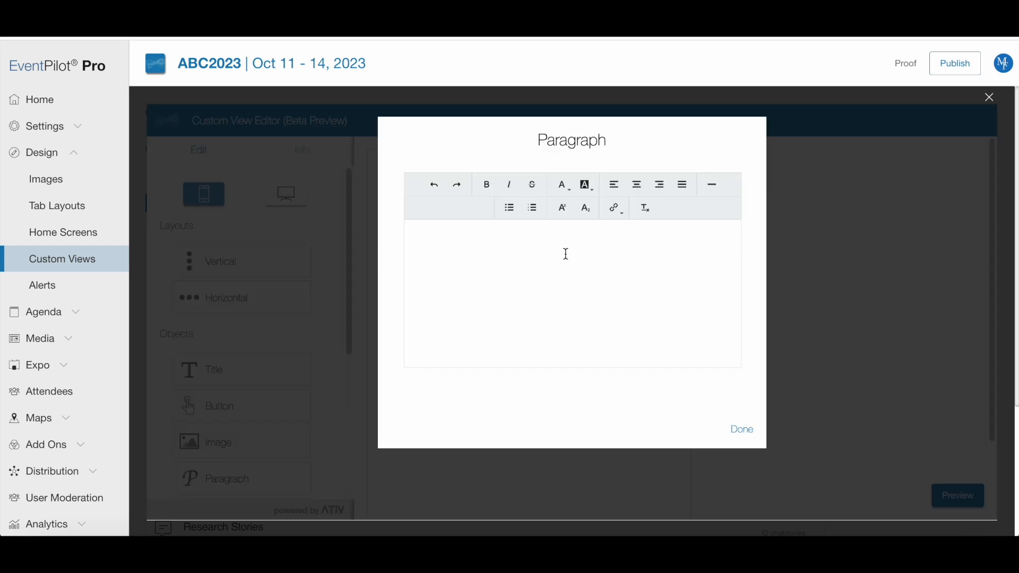
{"action": "type", "text": "Discover all the key information about our exhibitors, supporters, and sponsored sessions right here. This page is your one-stop hub for everything related to the exhibit floor and more!"}
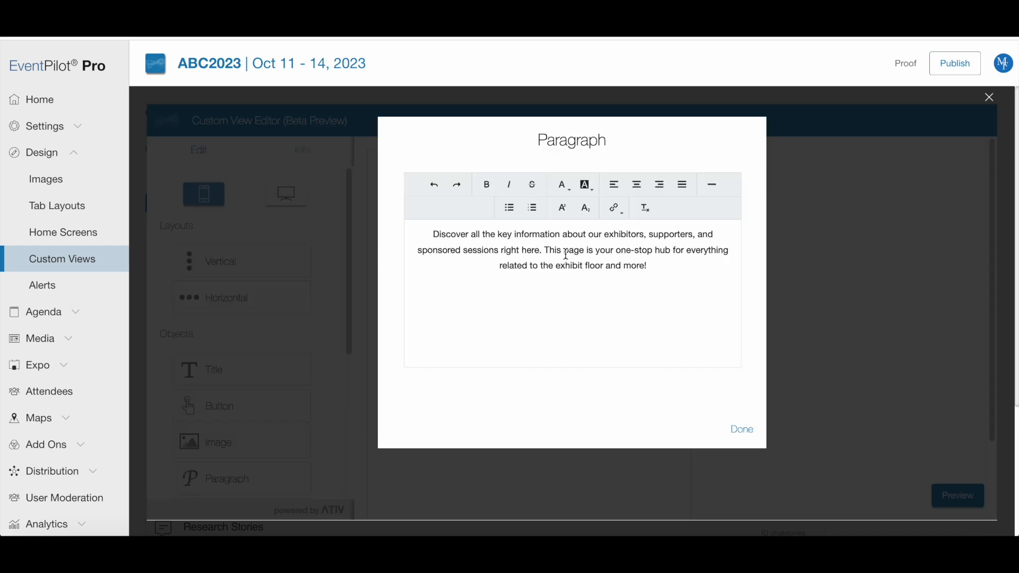
{"action": "left_click_drag", "start_coordinate": [664, 266], "coordinate": [431, 218]}
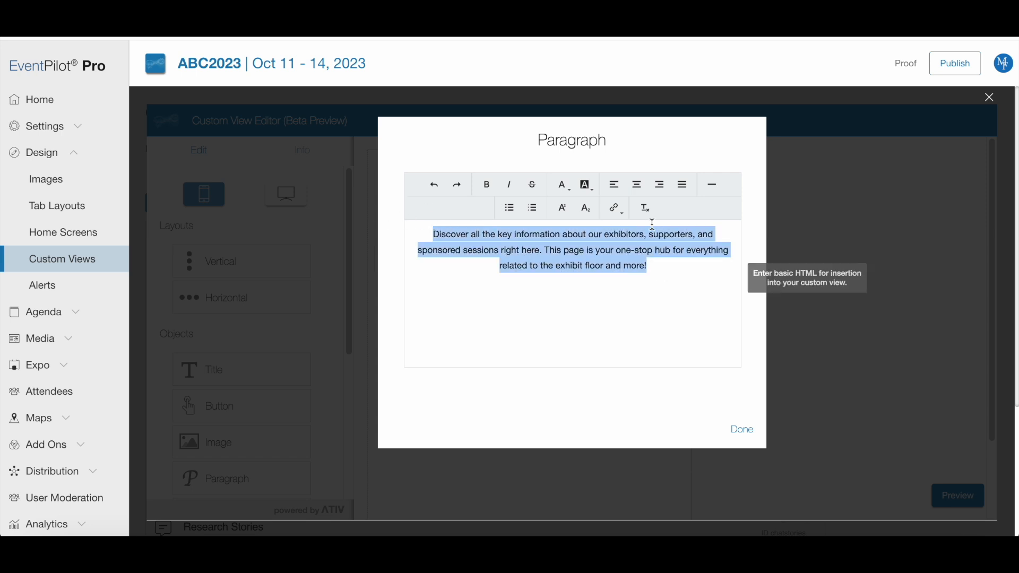
{"action": "left_click", "coordinate": [615, 185]}
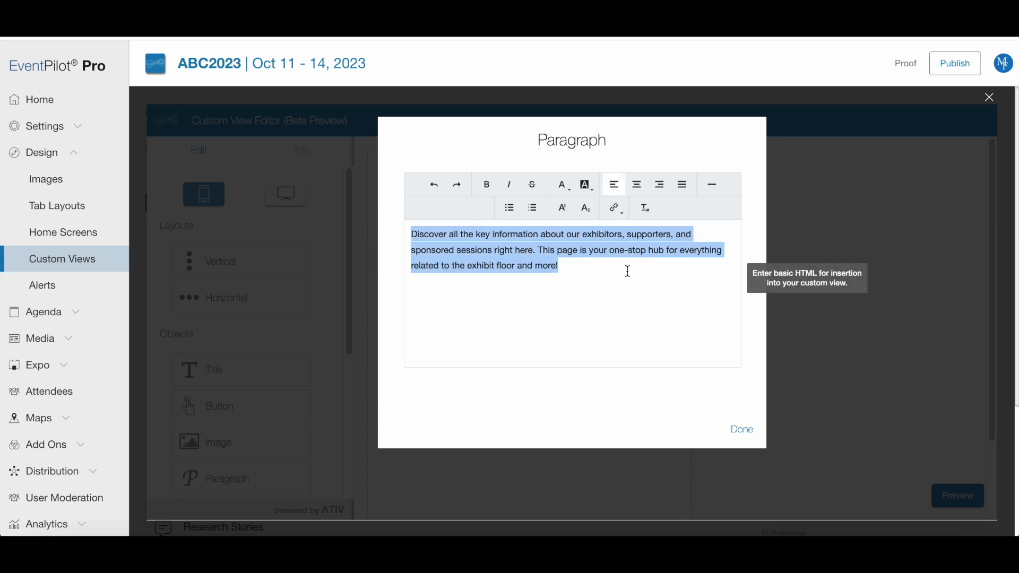
{"action": "left_click", "coordinate": [628, 271]}
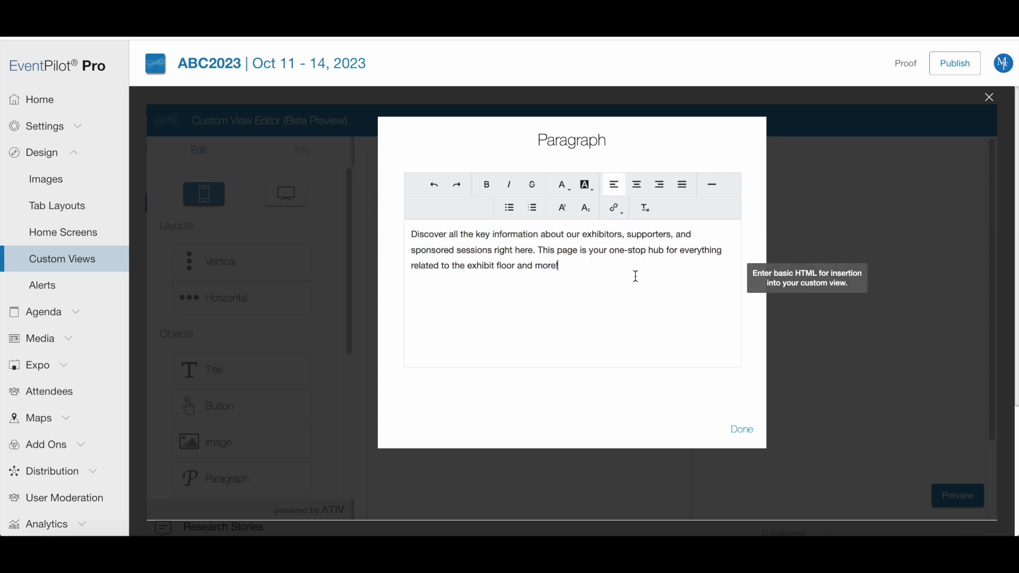
{"action": "left_click", "coordinate": [741, 431]}
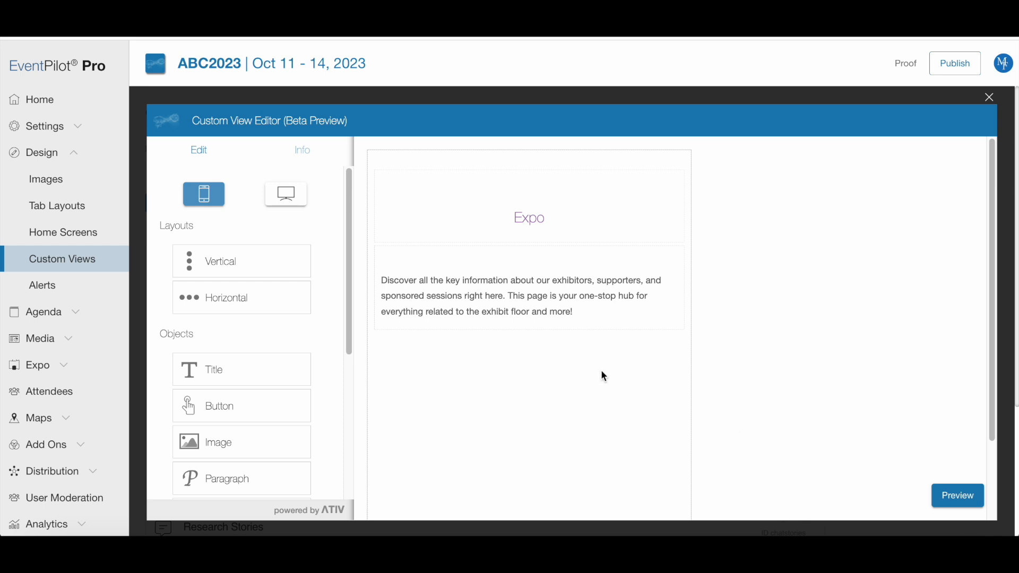
Add a horizontal layout below the paragraph and place a Button object inside it
{"action": "left_click_drag", "start_coordinate": [197, 297], "coordinate": [440, 398]}
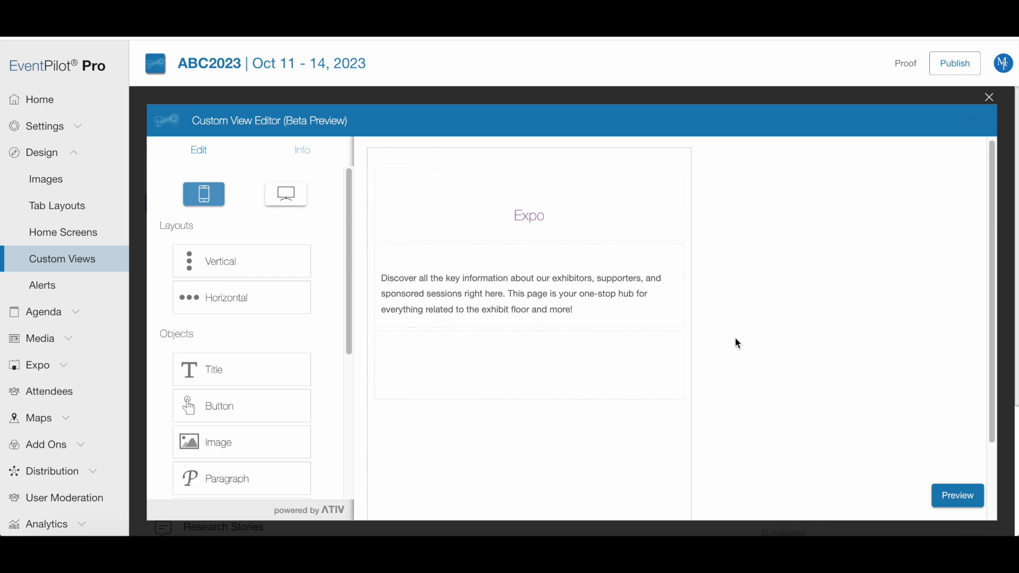
{"action": "left_click_drag", "start_coordinate": [221, 412], "coordinate": [444, 353]}
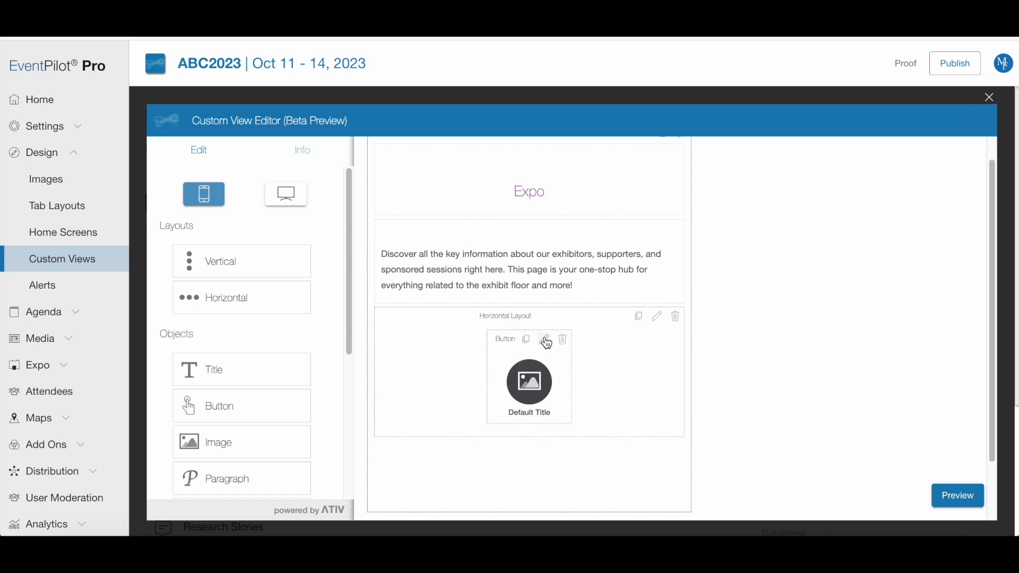
Set the new button's action to a list of items showing exhibitors, with the map-pin option and All
{"action": "left_click", "coordinate": [546, 340]}
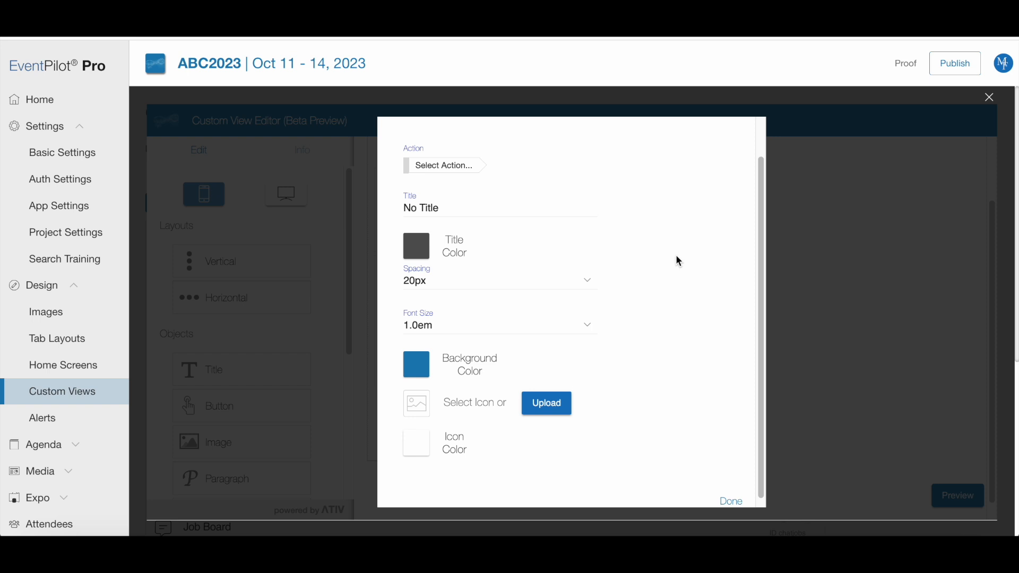
{"action": "left_click", "coordinate": [433, 171]}
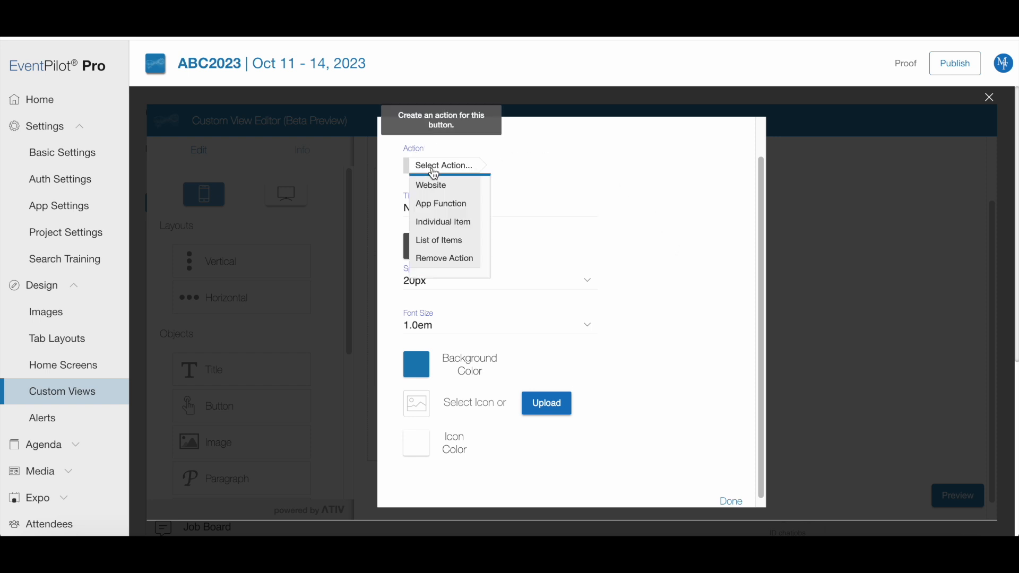
{"action": "left_click", "coordinate": [440, 240]}
{"action": "left_click", "coordinate": [474, 170]}
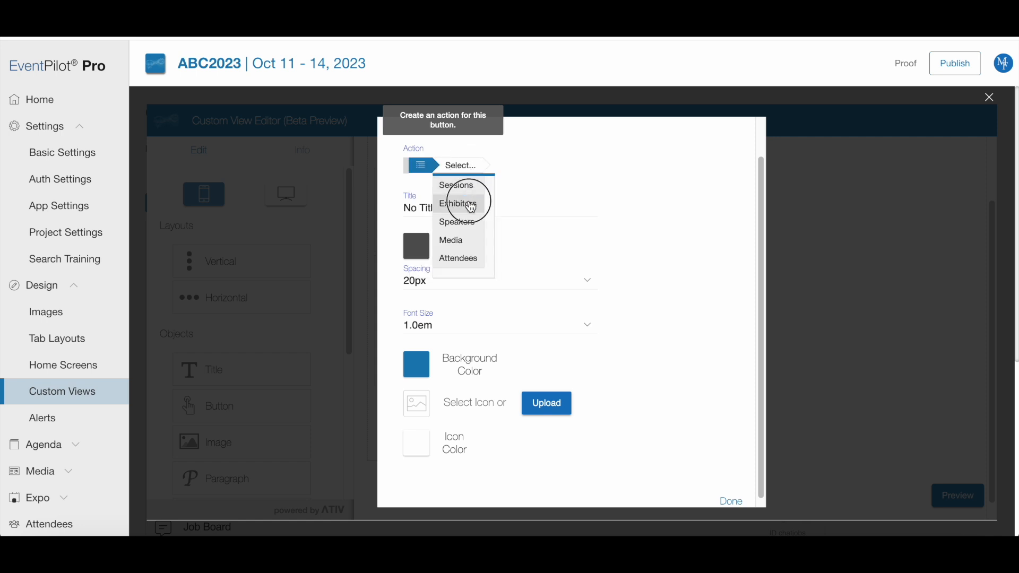
{"action": "left_click", "coordinate": [471, 202]}
{"action": "left_click", "coordinate": [508, 168]}
{"action": "left_click", "coordinate": [507, 185]}
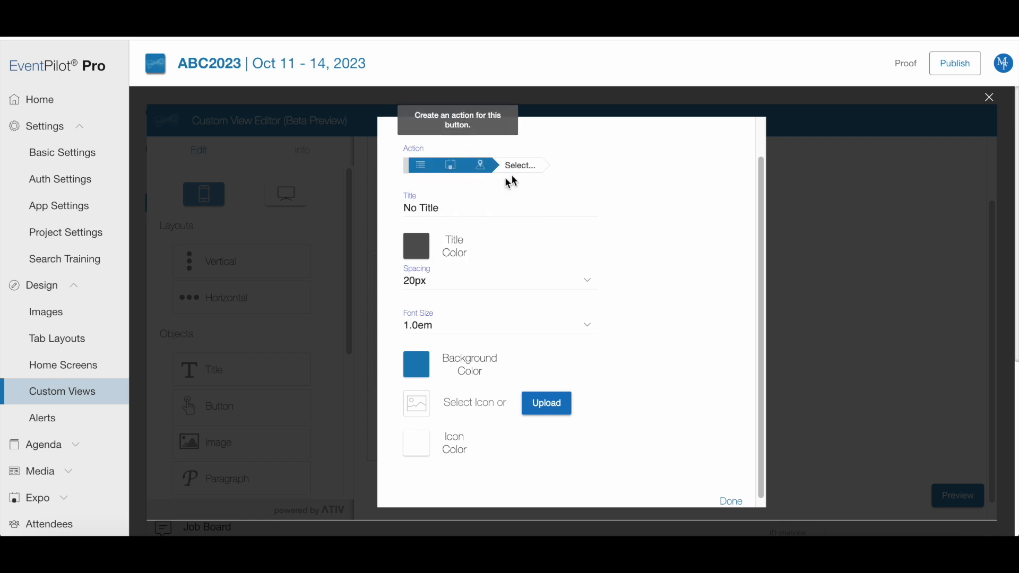
{"action": "left_click", "coordinate": [532, 169]}
{"action": "left_click", "coordinate": [527, 184]}
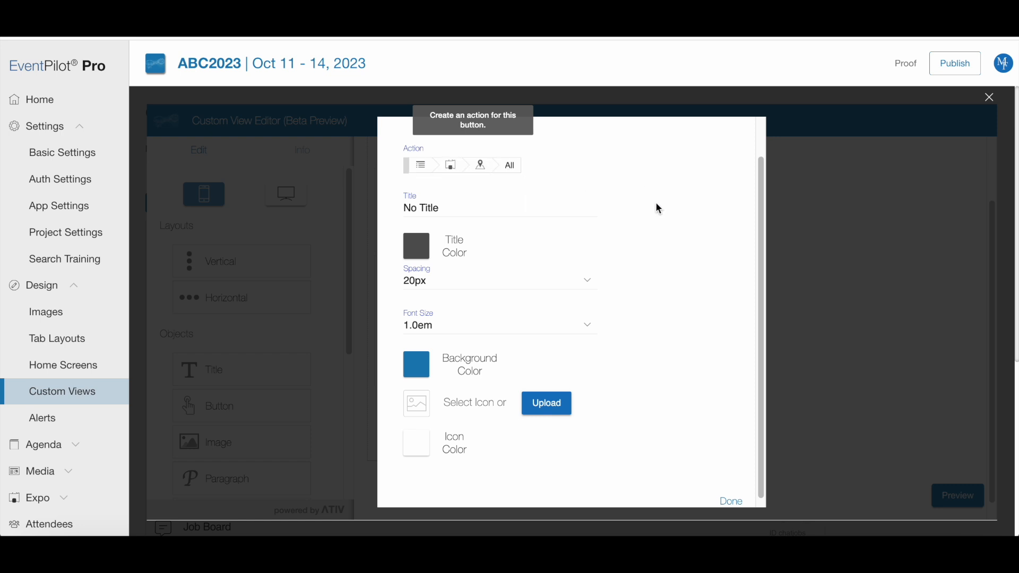
Set the button's title to All exhibitors with a font size of 1.2em
{"action": "left_click", "coordinate": [555, 203]}
{"action": "type", "text": "A"}
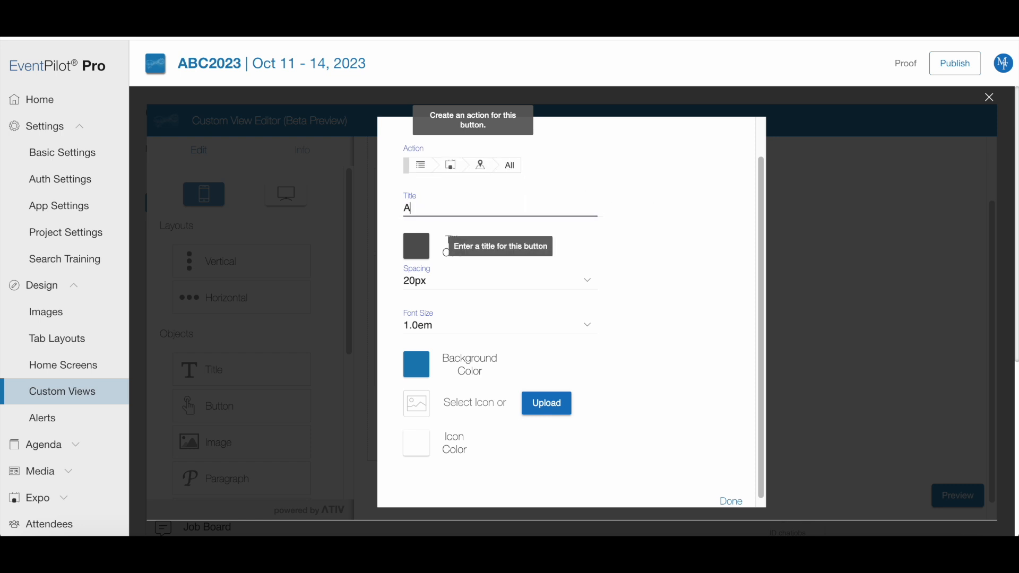
{"action": "type", "text": "ll exhibitors"}
{"action": "left_click", "coordinate": [584, 326]}
{"action": "scroll", "coordinate": [539, 441], "scroll_direction": "down", "scroll_amount": 1}
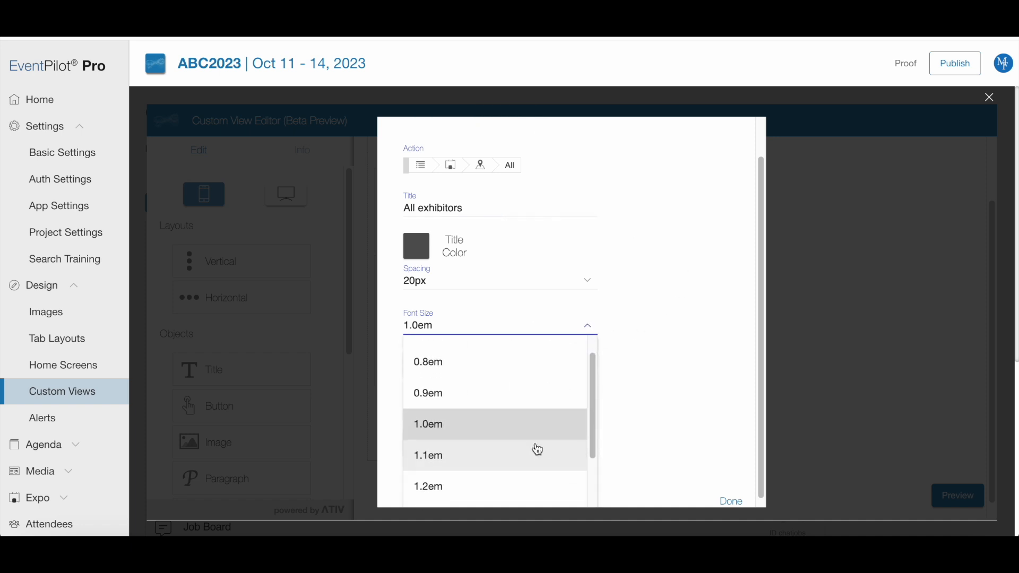
{"action": "left_click", "coordinate": [484, 482]}
Change the All exhibitors button's background color to purple
{"action": "left_click", "coordinate": [411, 372]}
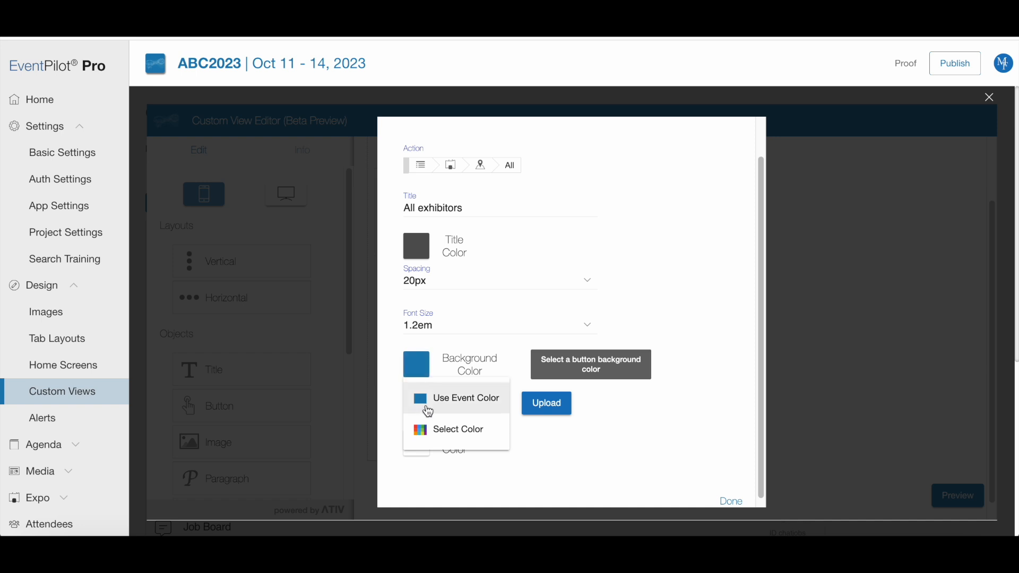
{"action": "left_click", "coordinate": [438, 430]}
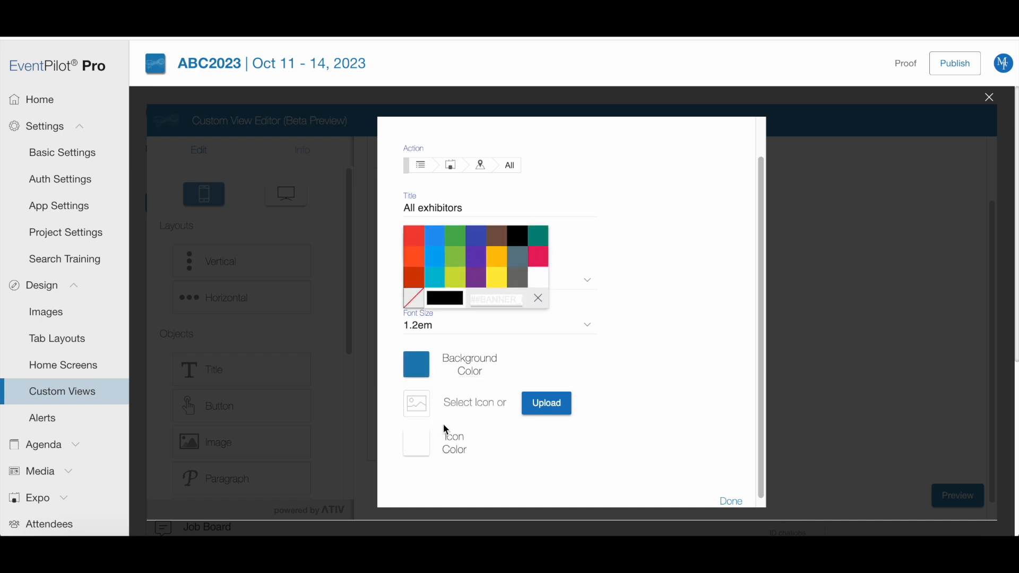
{"action": "left_click", "coordinate": [475, 278]}
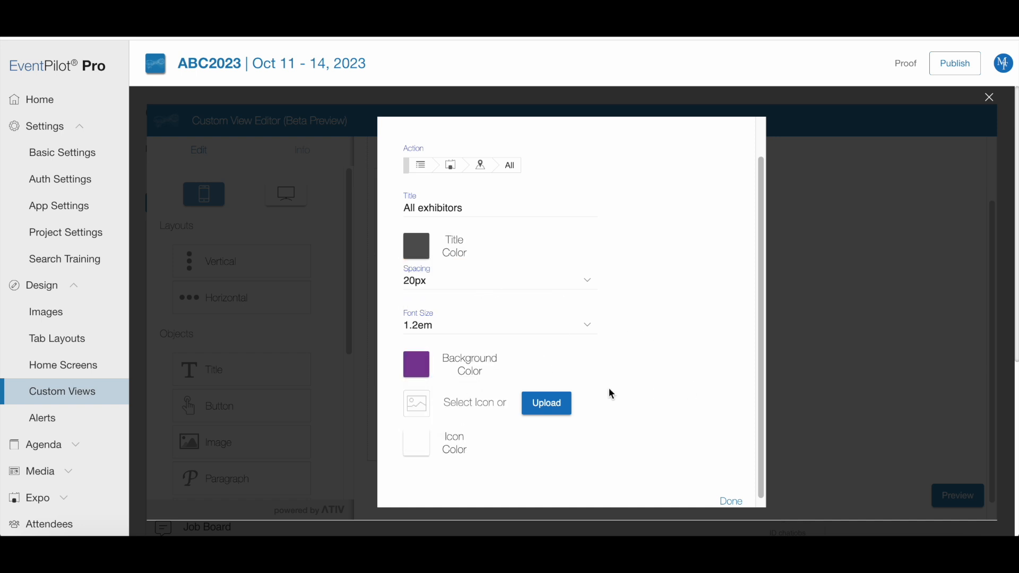
Give the All exhibitors button the icon of a person at a booth with a profile board and finish editing it
{"action": "left_click", "coordinate": [413, 407]}
{"action": "scroll", "coordinate": [584, 396], "scroll_direction": "down", "scroll_amount": 1}
{"action": "scroll", "coordinate": [581, 396], "scroll_direction": "down", "scroll_amount": 2}
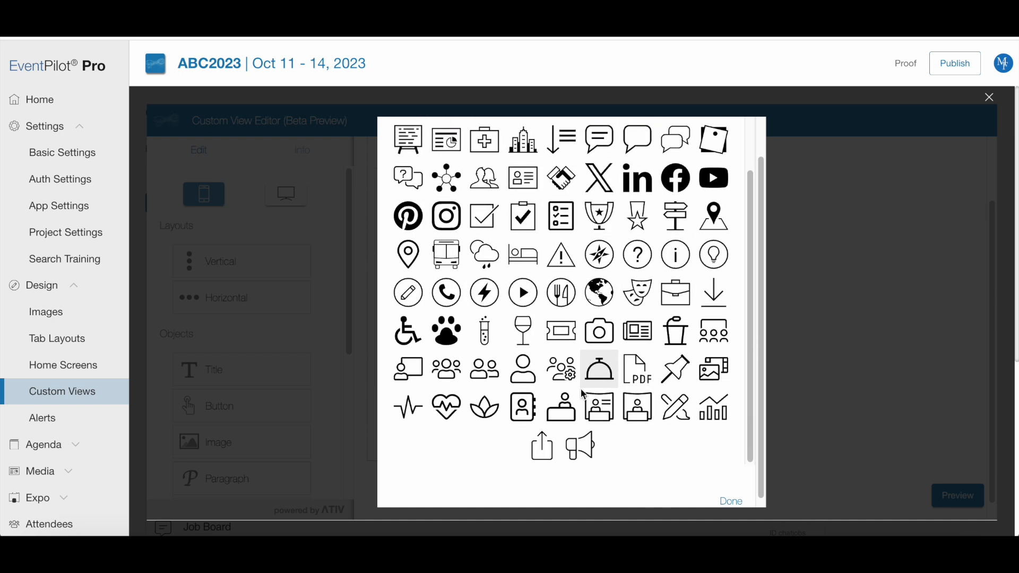
{"action": "left_click", "coordinate": [596, 409]}
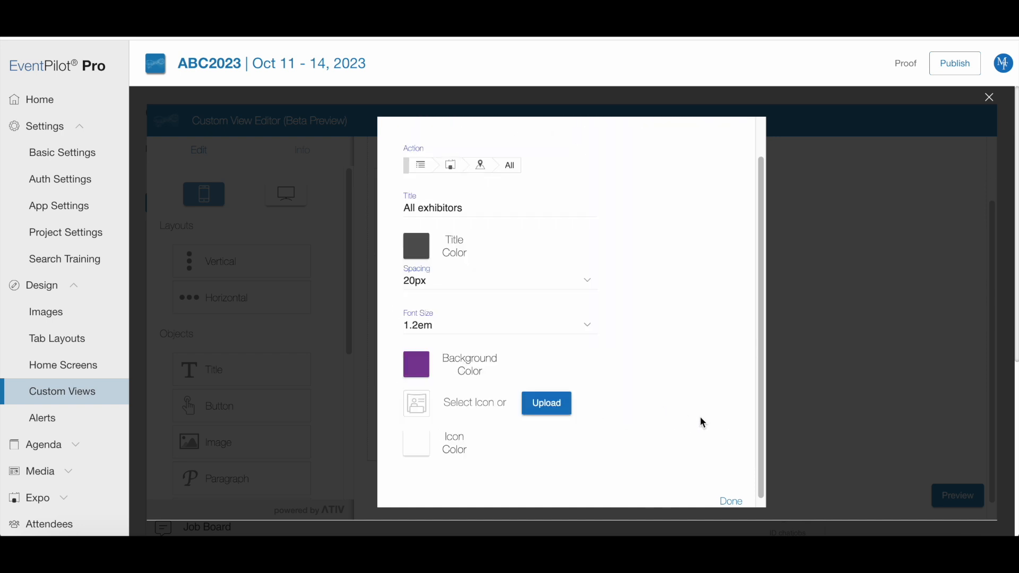
{"action": "scroll", "coordinate": [701, 419], "scroll_direction": "down", "scroll_amount": 1}
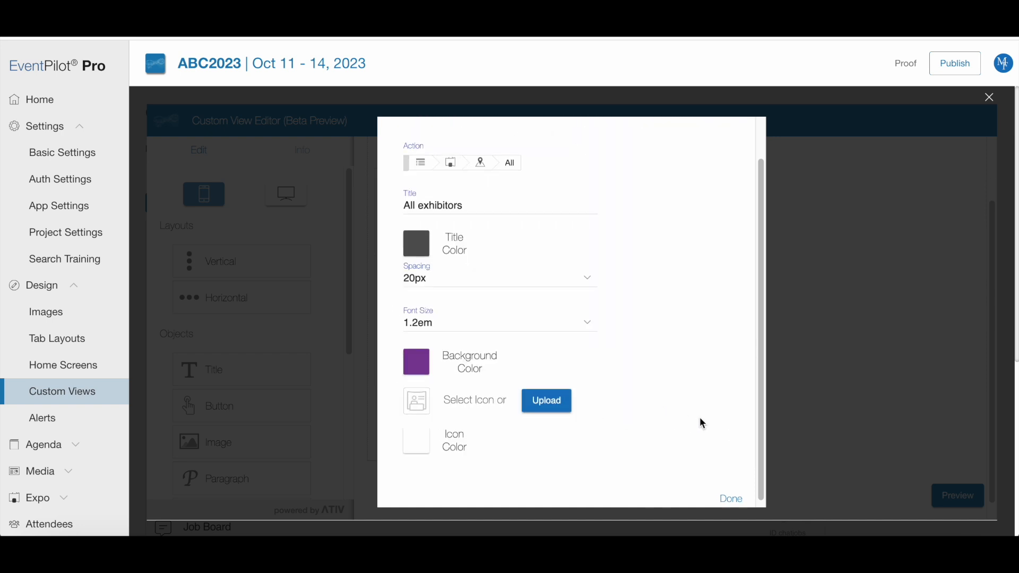
{"action": "left_click", "coordinate": [731, 496]}
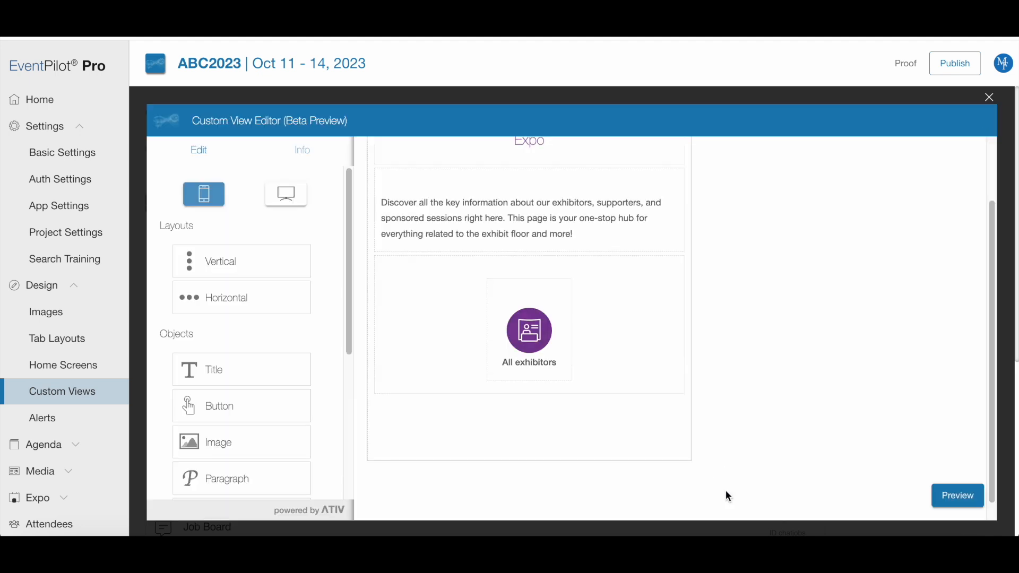
Duplicate the All exhibitors button and set the copy's action to App Function, Custom View, Industry
{"action": "mouse_move", "coordinate": [566, 310]}
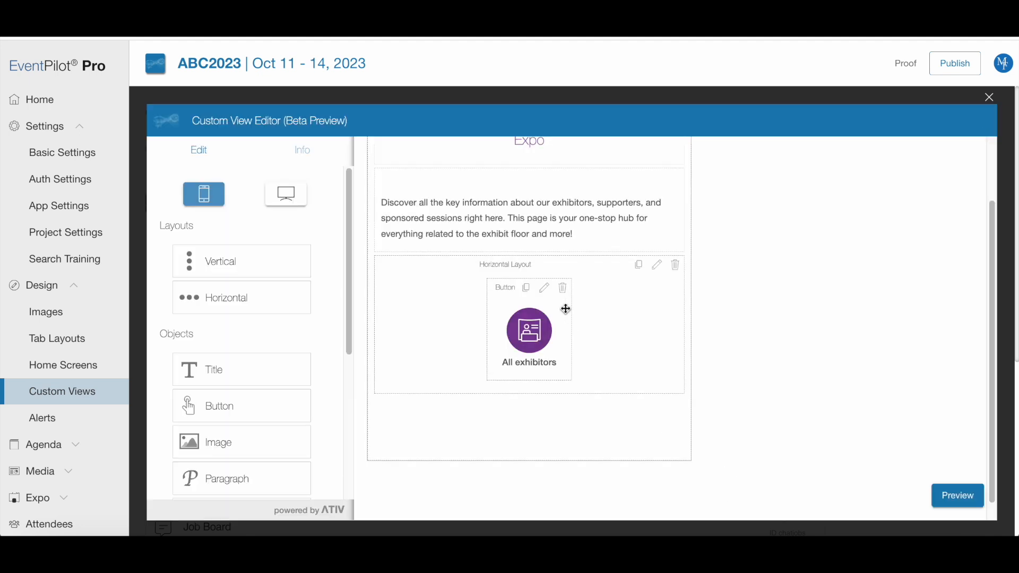
{"action": "left_click", "coordinate": [526, 289]}
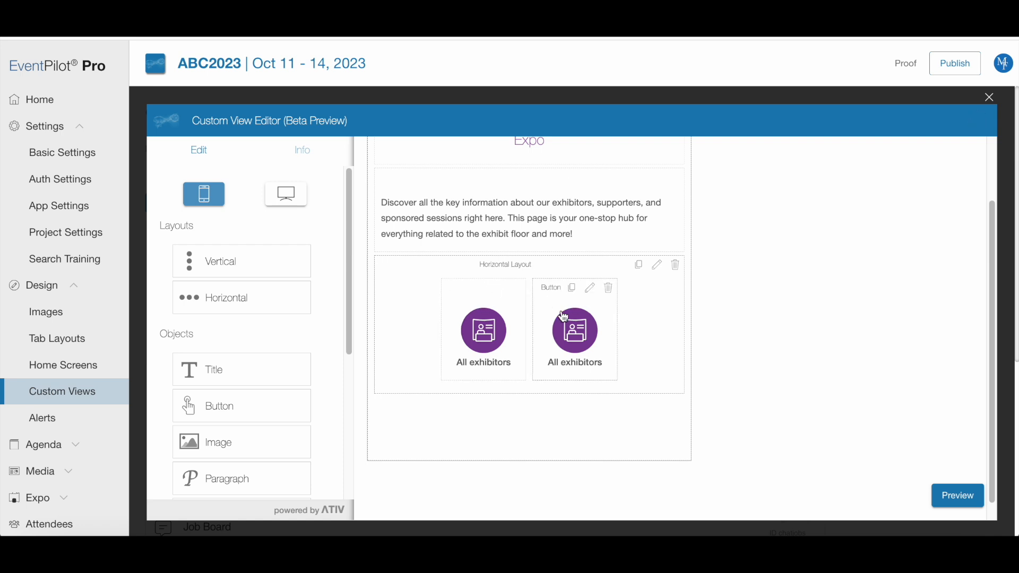
{"action": "left_click", "coordinate": [590, 289]}
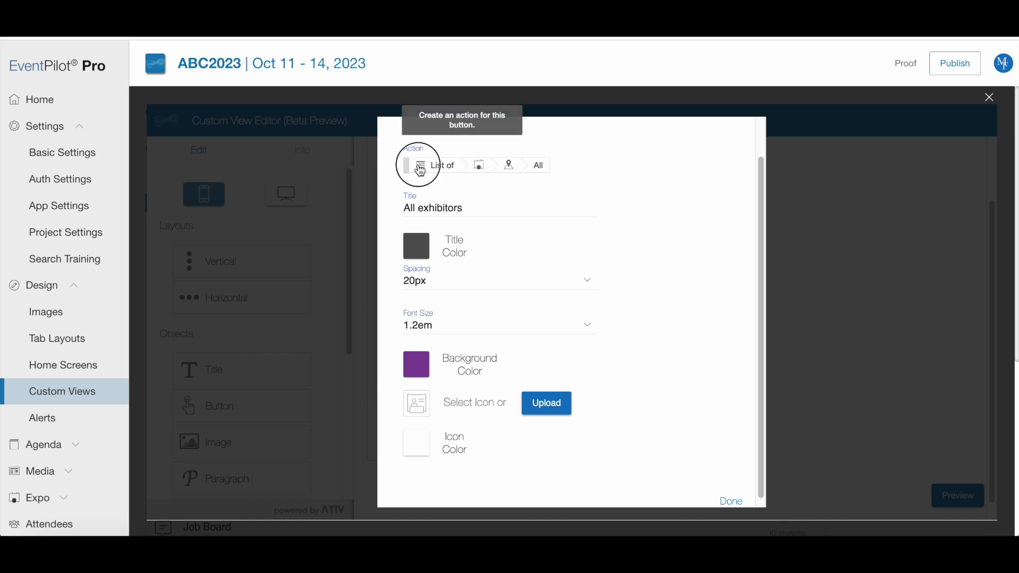
{"action": "left_click", "coordinate": [420, 169]}
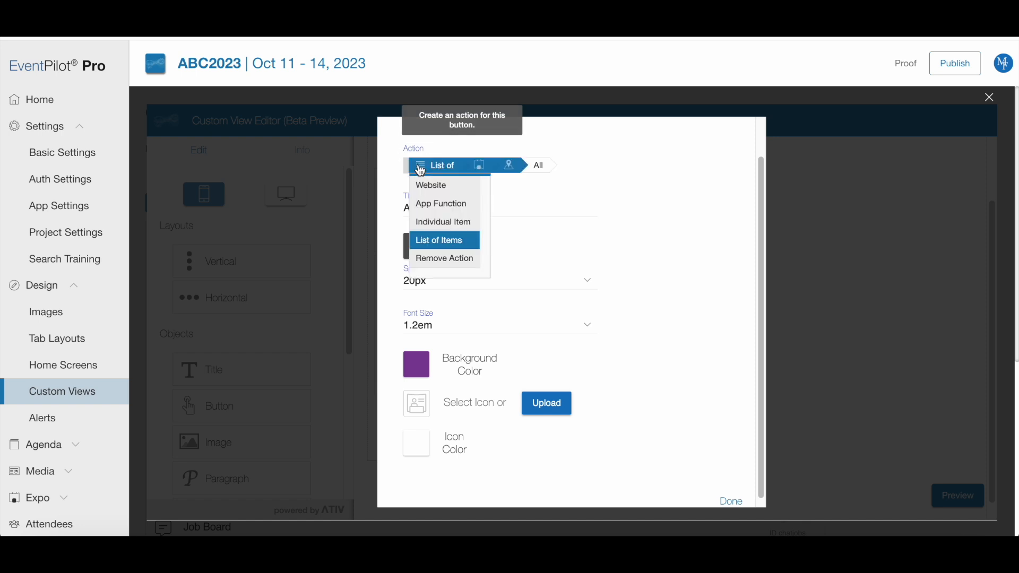
{"action": "left_click", "coordinate": [424, 204]}
{"action": "left_click", "coordinate": [472, 167]}
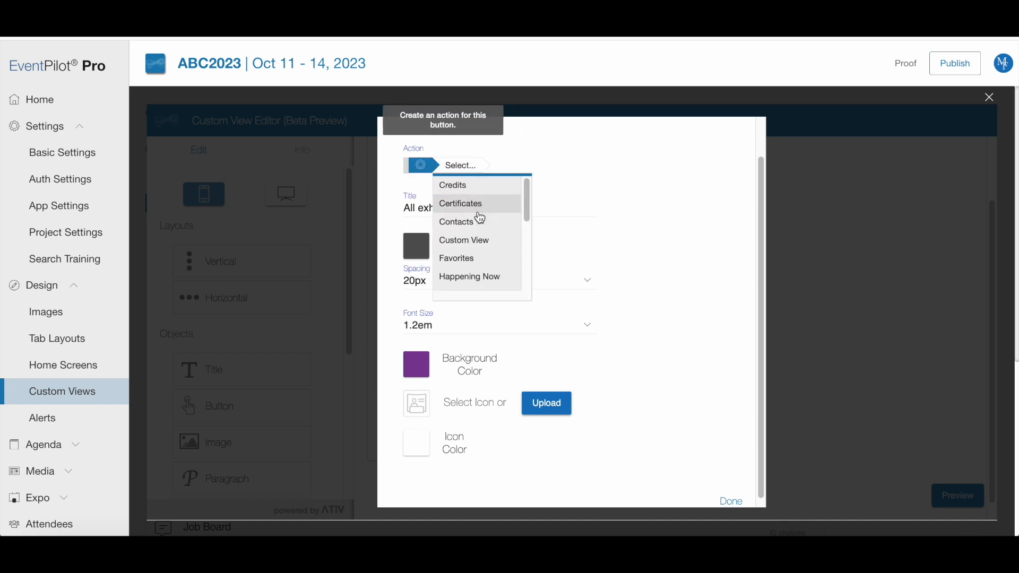
{"action": "left_click", "coordinate": [476, 240]}
{"action": "left_click", "coordinate": [537, 171]}
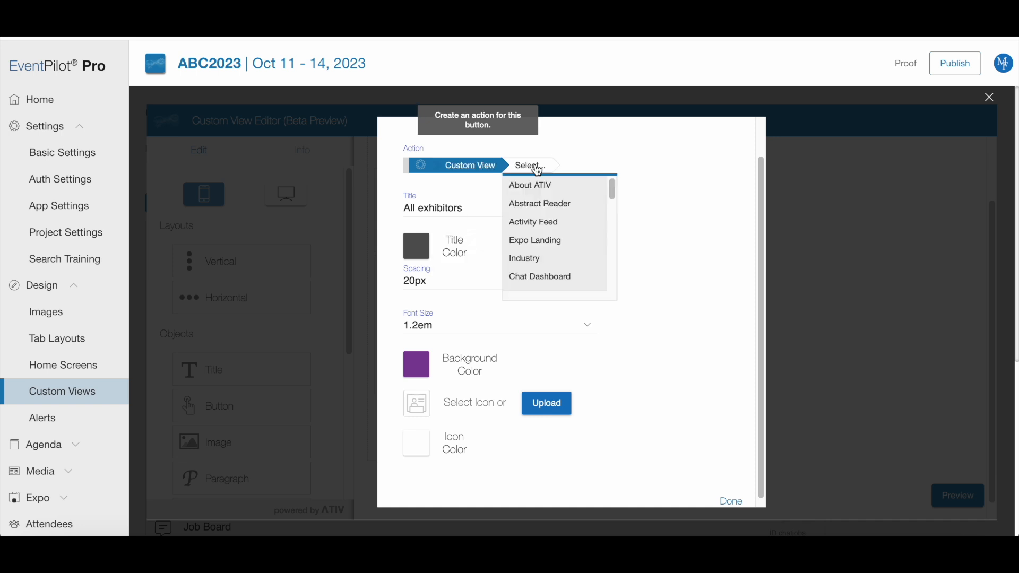
{"action": "left_click", "coordinate": [543, 259]}
Title the duplicated button Browse by industry, give it the city buildings icon and finish editing it
{"action": "left_click", "coordinate": [475, 207]}
{"action": "key", "text": "ctrl+a"}
{"action": "type", "text": "Browse by industry"}
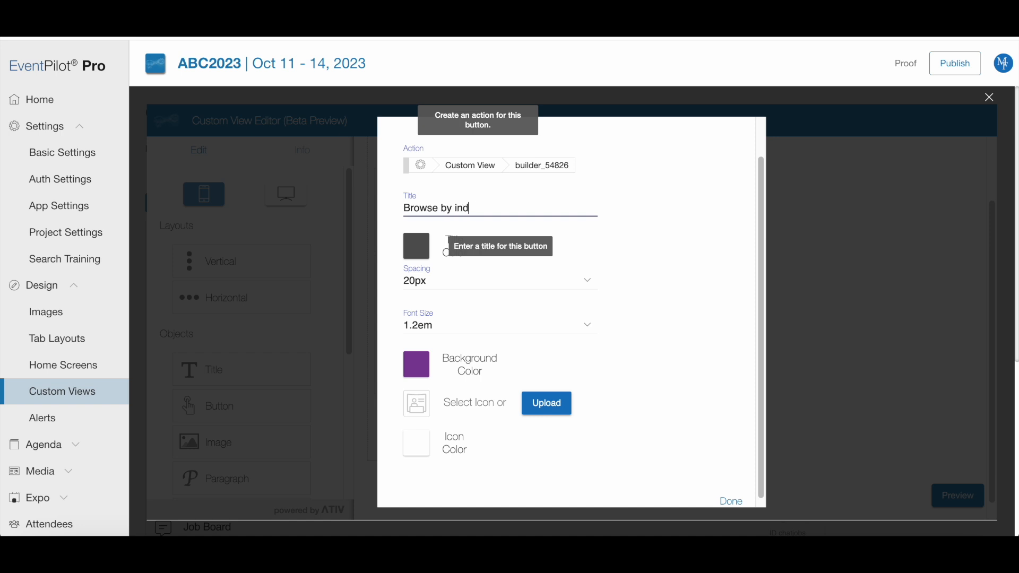
{"action": "left_click", "coordinate": [416, 404]}
{"action": "left_click", "coordinate": [531, 265]}
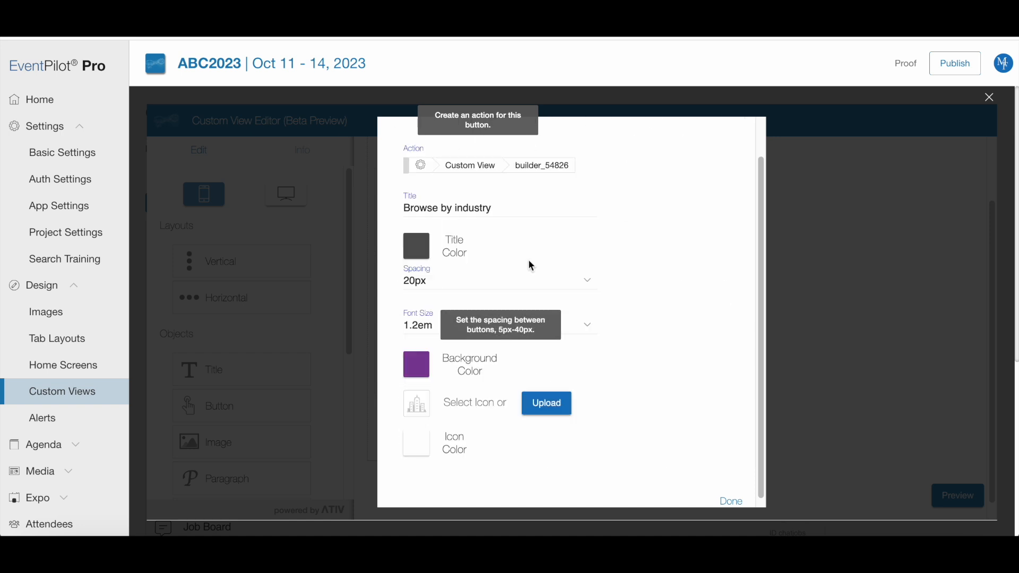
{"action": "scroll", "coordinate": [701, 441], "scroll_direction": "down", "scroll_amount": 1}
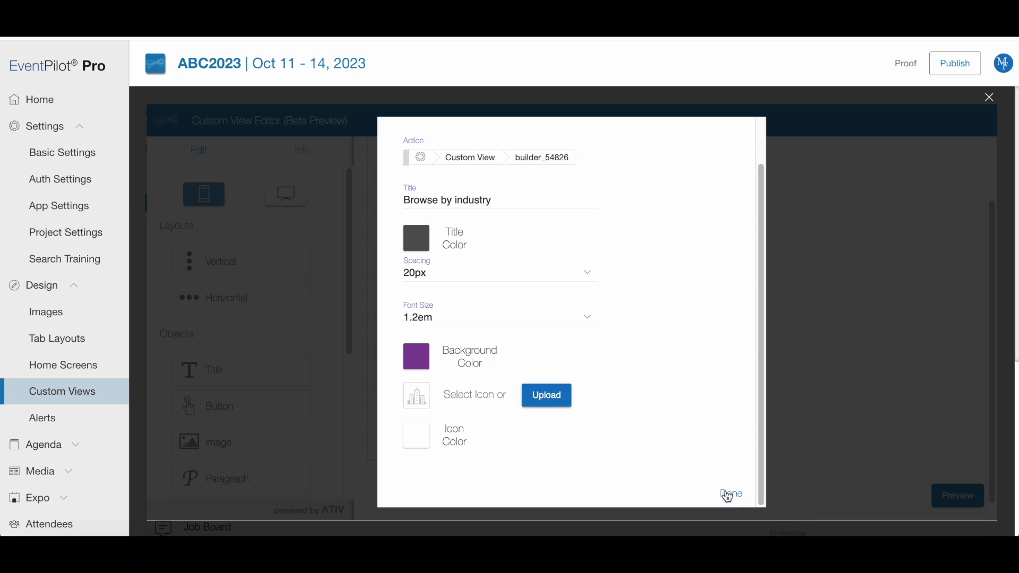
{"action": "left_click", "coordinate": [730, 492]}
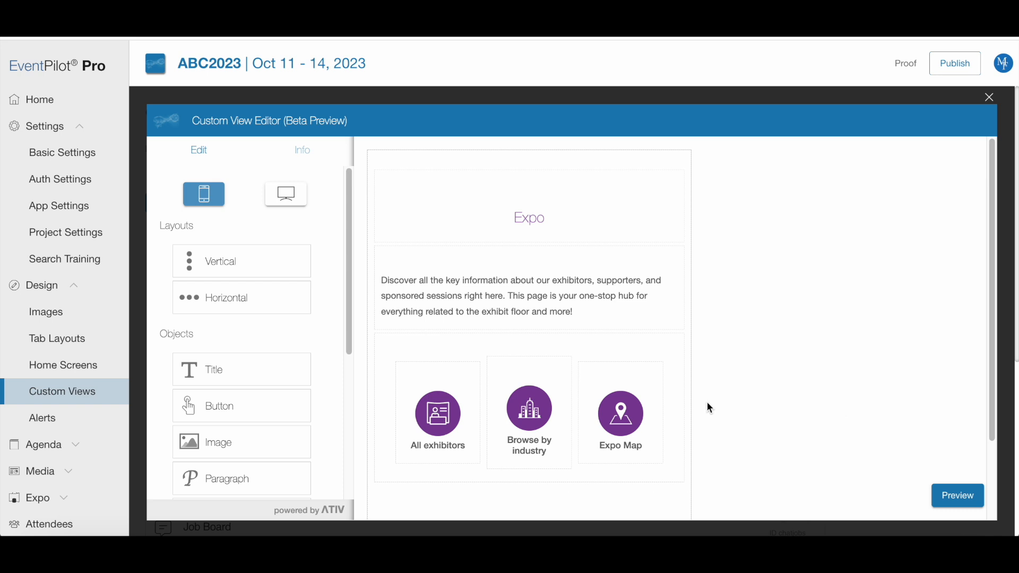
Move the Expo Map button between All exhibitors and Browse by industry, and close the view editor
{"action": "left_click_drag", "start_coordinate": [622, 414], "coordinate": [530, 414]}
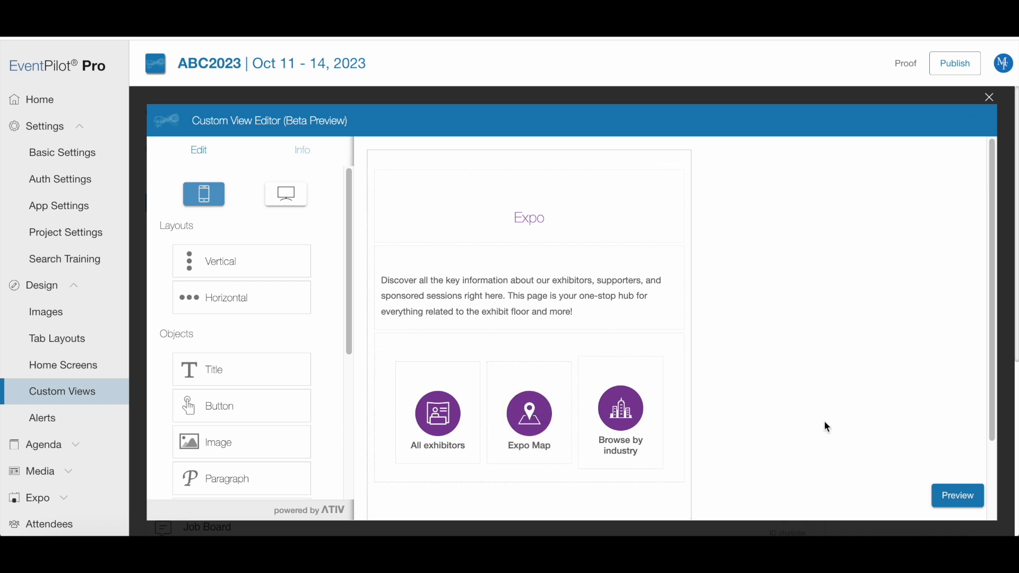
{"action": "left_click", "coordinate": [759, 98]}
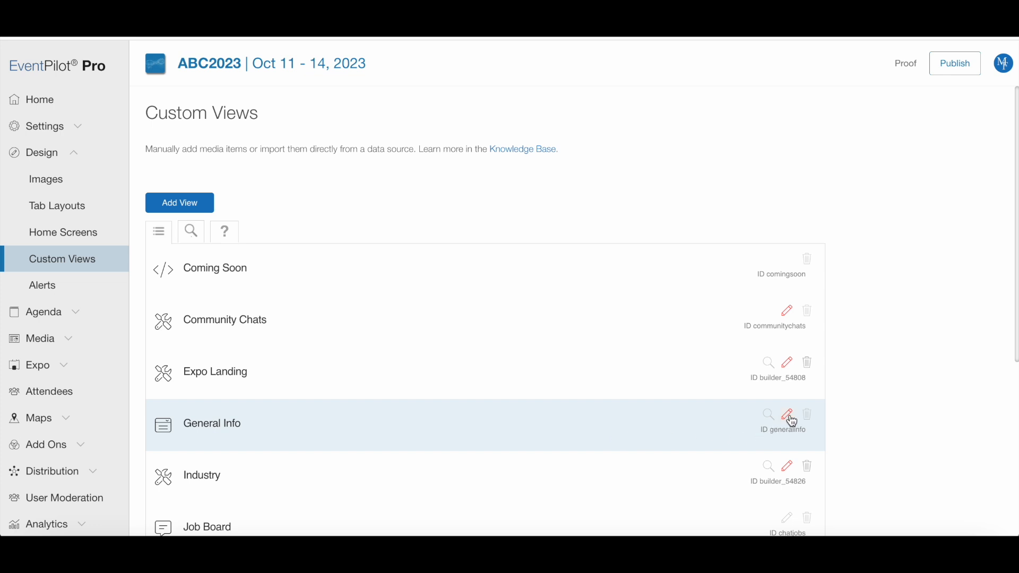
Open the General Info custom view for editing and rename its App Support section to App Help
{"action": "mouse_move", "coordinate": [788, 416]}
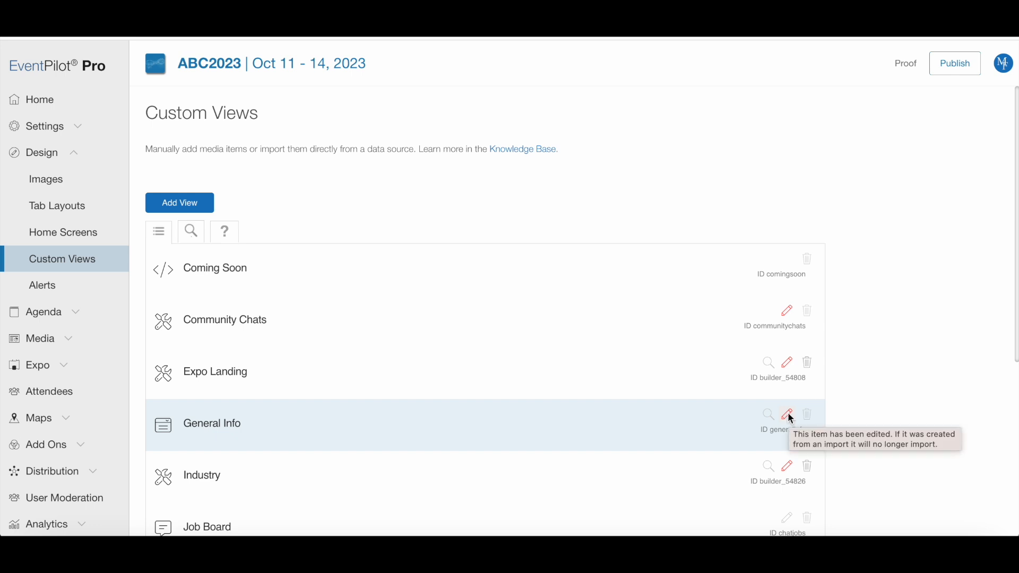
{"action": "left_click", "coordinate": [788, 416]}
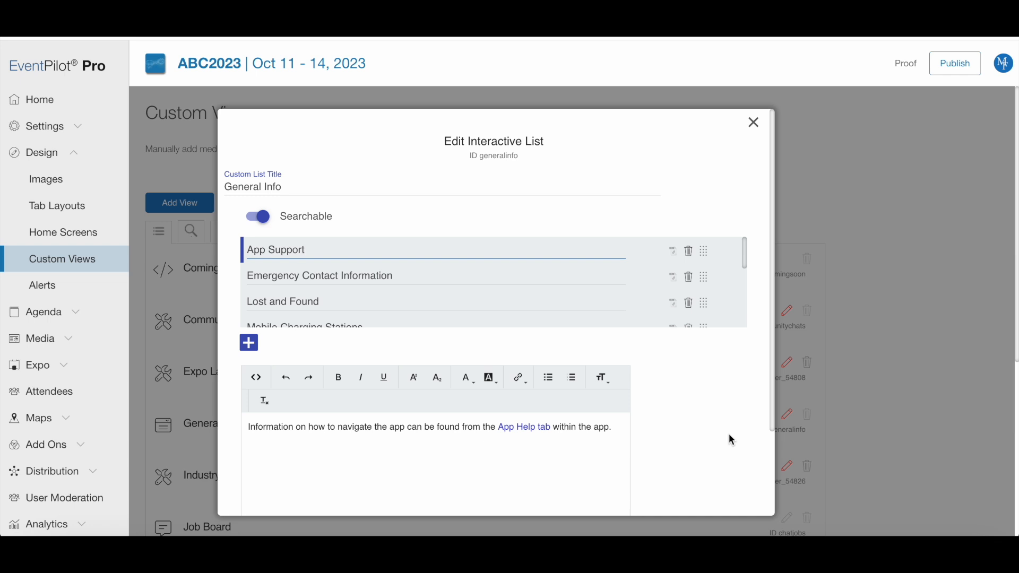
{"action": "double_click", "coordinate": [283, 249]}
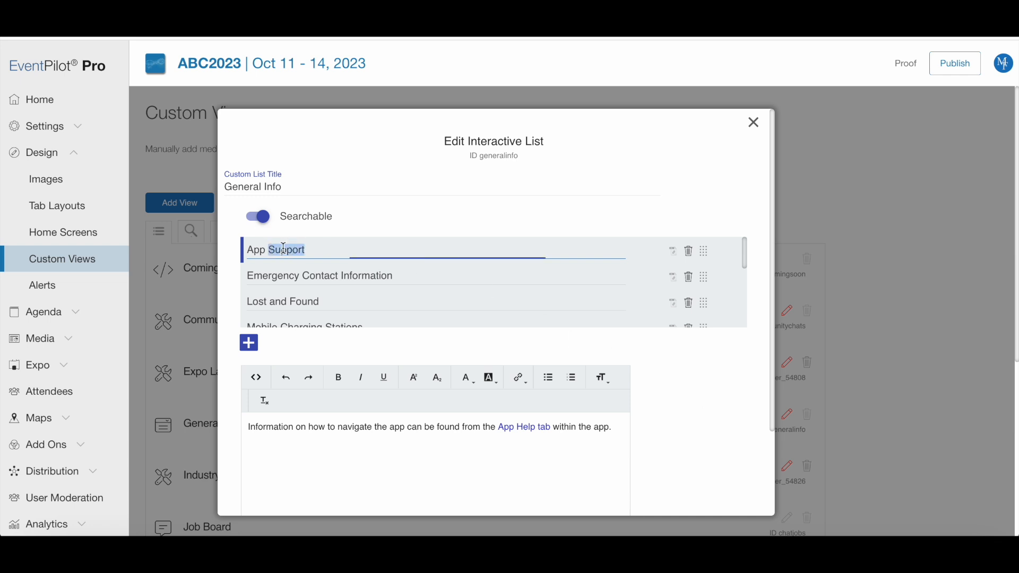
{"action": "type", "text": "Help"}
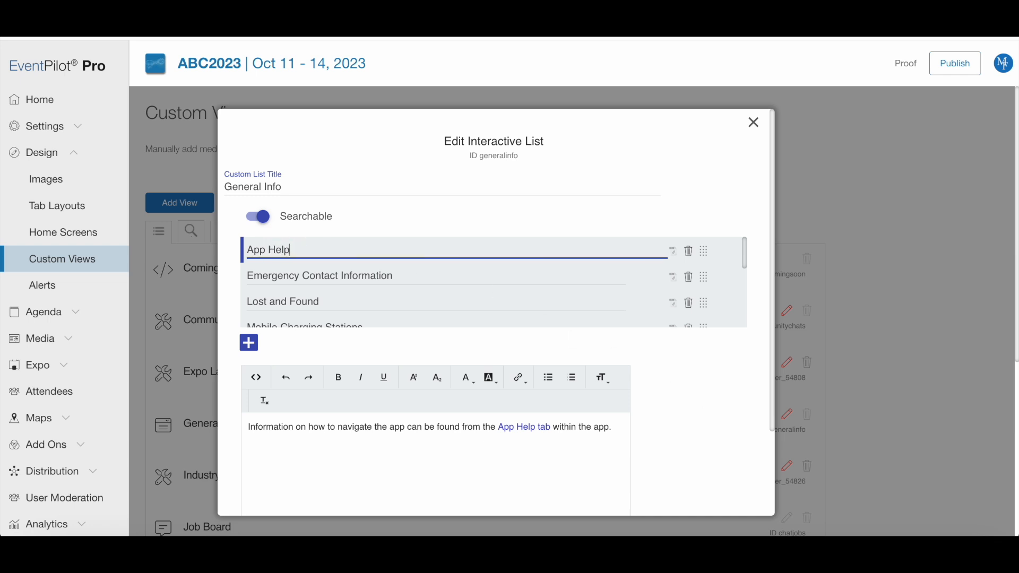
Delete the Lost and Found section and move Emergency Contact Information above App Help
{"action": "left_click", "coordinate": [688, 304]}
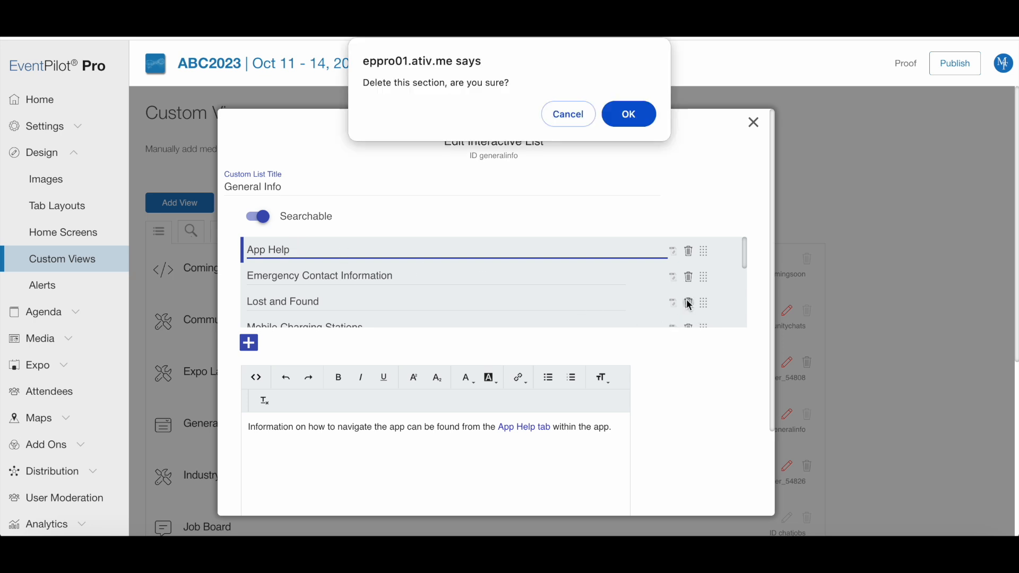
{"action": "left_click", "coordinate": [630, 115]}
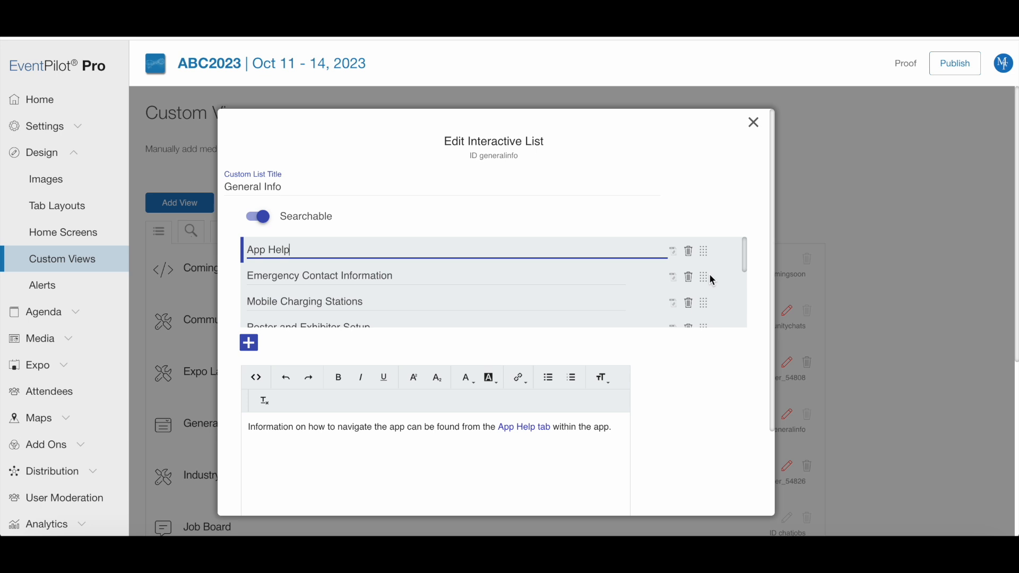
{"action": "left_click_drag", "start_coordinate": [703, 275], "coordinate": [702, 248]}
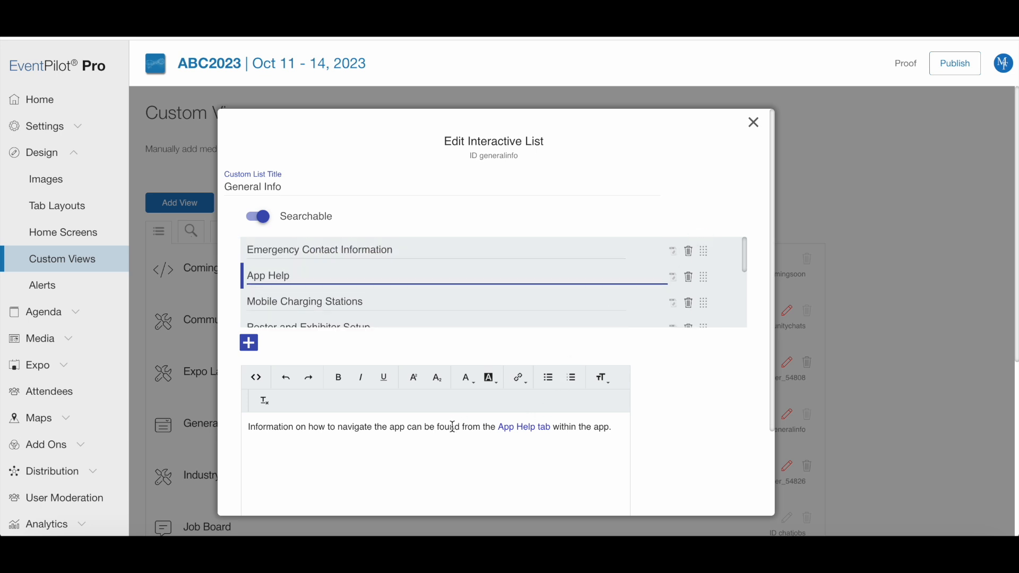
Replace the {Fill in Here} placeholder in the Emergency Contact Information text with the contact phone number and save the list
{"action": "left_click", "coordinate": [346, 245]}
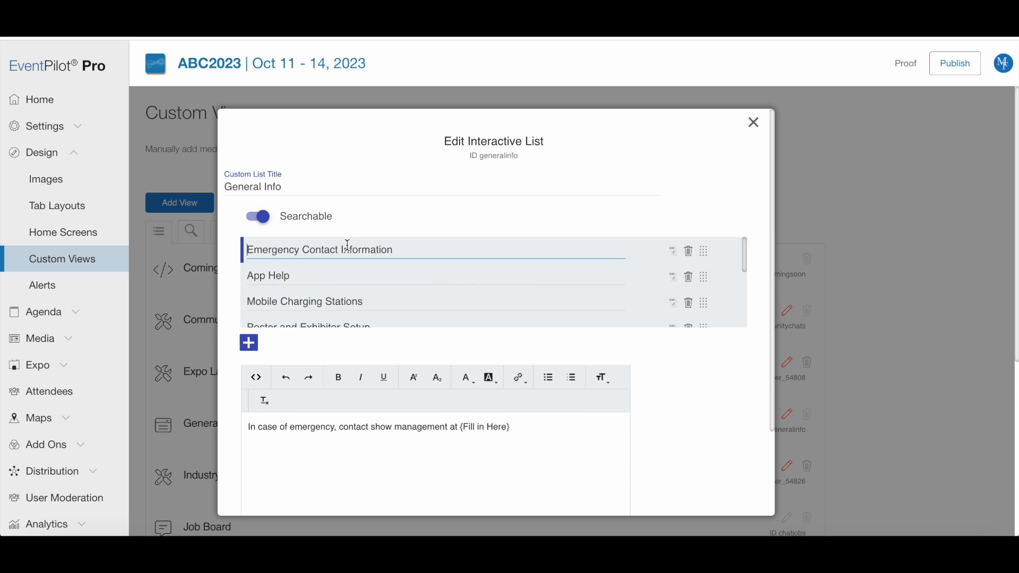
{"action": "left_click_drag", "start_coordinate": [461, 427], "coordinate": [528, 429]}
{"action": "type", "text": "212-555-1212"}
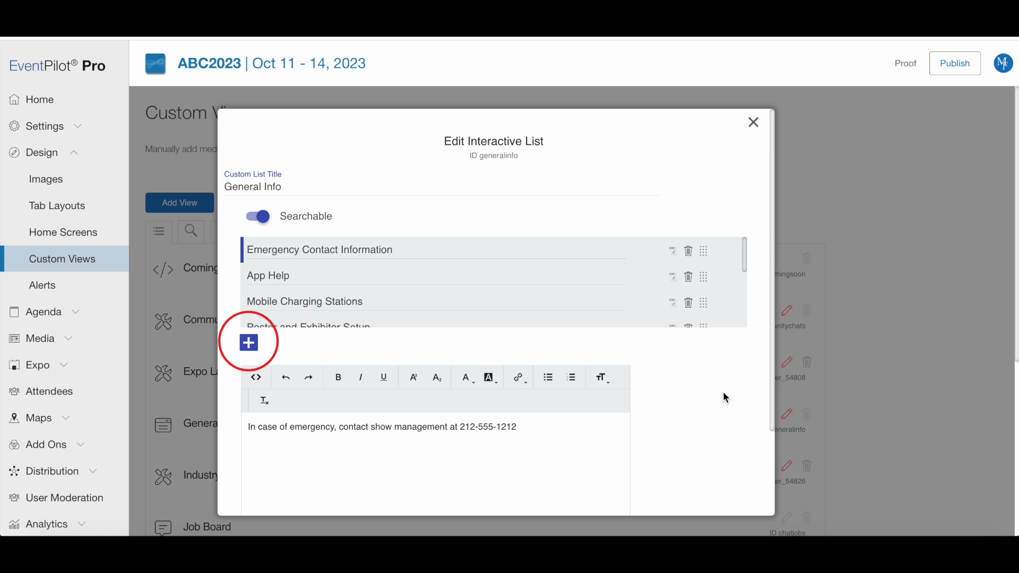
{"action": "scroll", "coordinate": [723, 397], "scroll_direction": "down", "scroll_amount": 2}
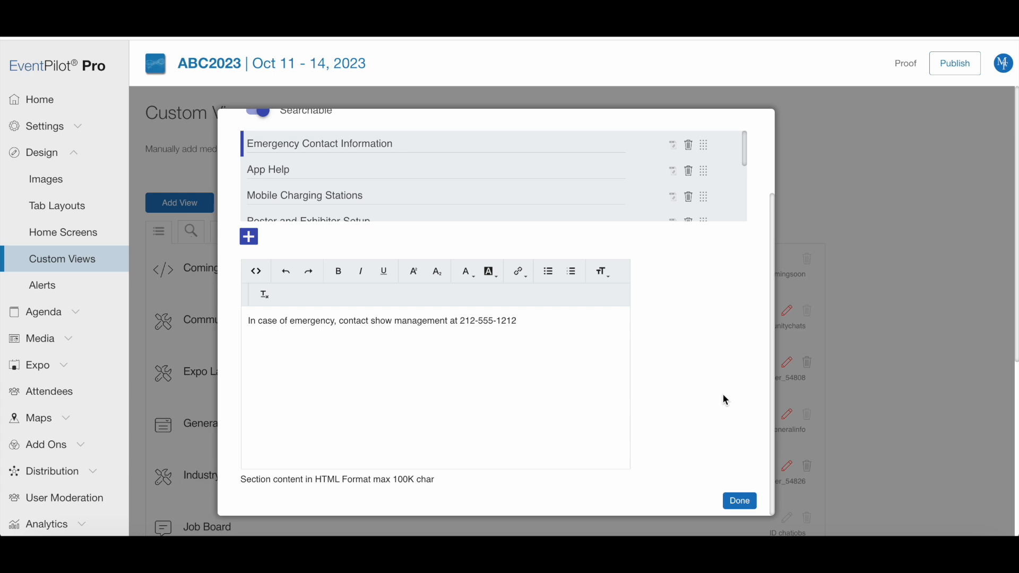
{"action": "left_click", "coordinate": [738, 504]}
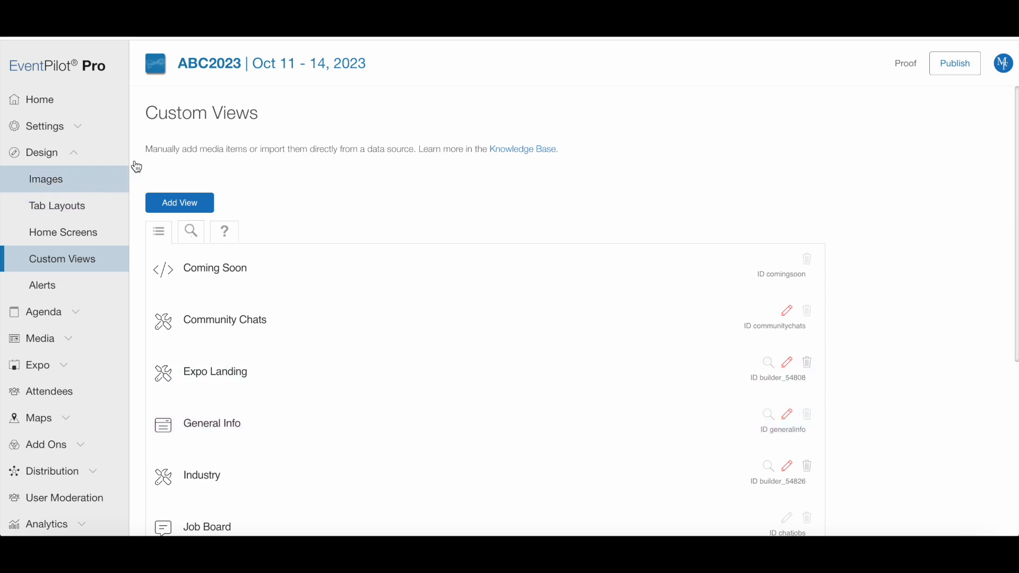
Disable the Exhibitors tab in the app's tab layouts
{"action": "left_click", "coordinate": [43, 211]}
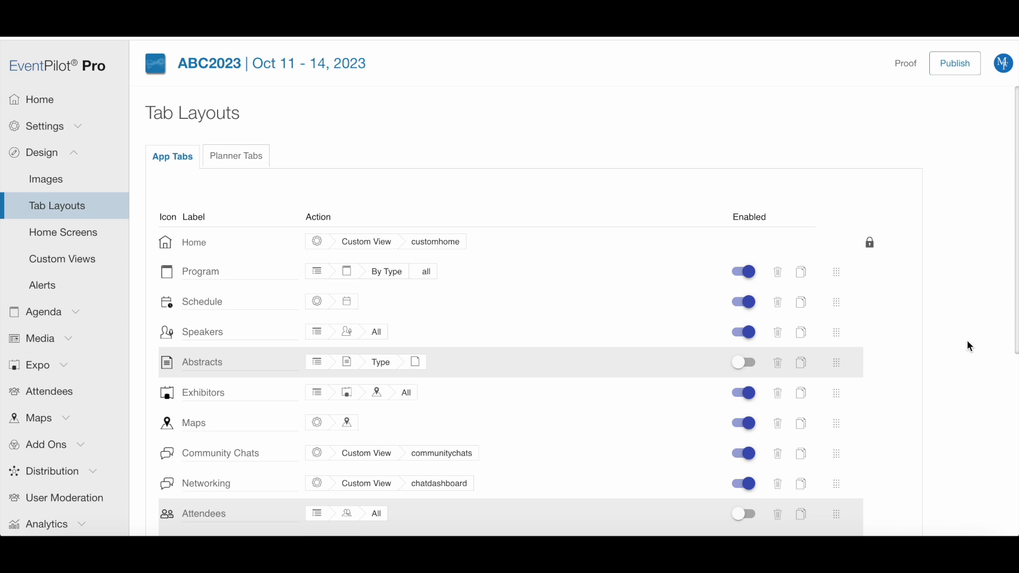
{"action": "left_click", "coordinate": [743, 393]}
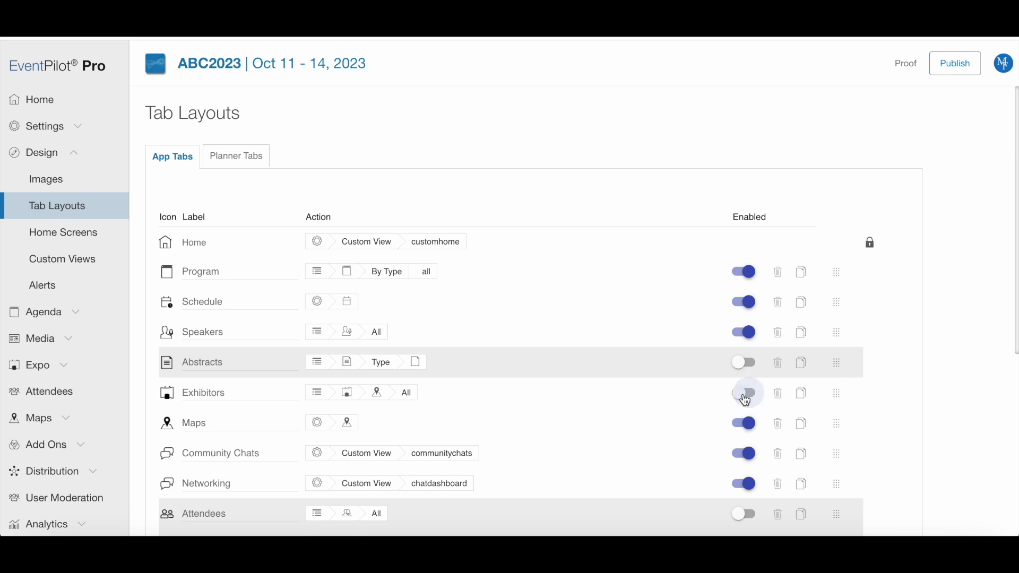
Add an app tab labelled Expo with the action App Function, Custom View, Expo Landing, and save it
{"action": "scroll", "coordinate": [956, 405], "scroll_direction": "down", "scroll_amount": 5}
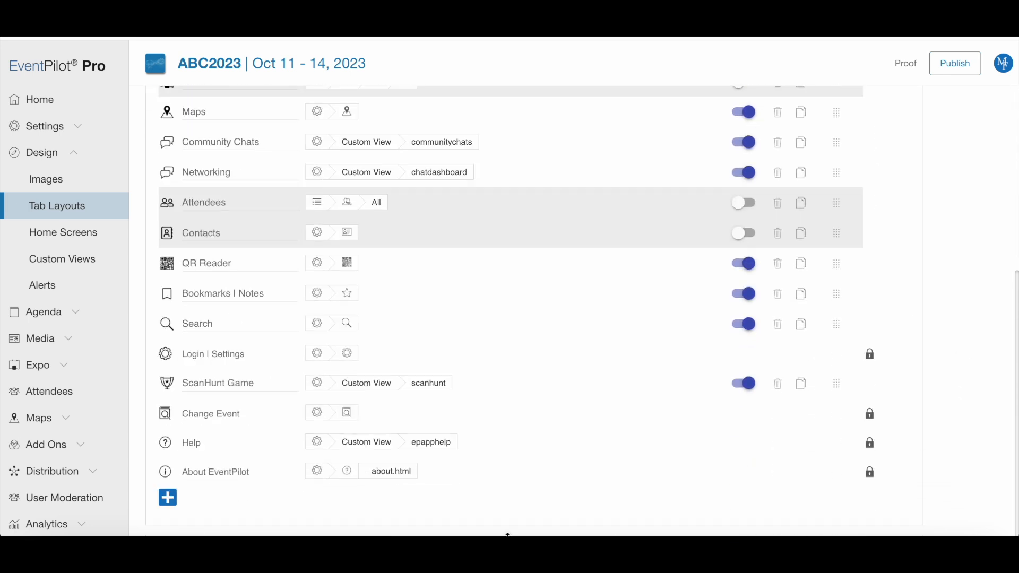
{"action": "left_click", "coordinate": [168, 497]}
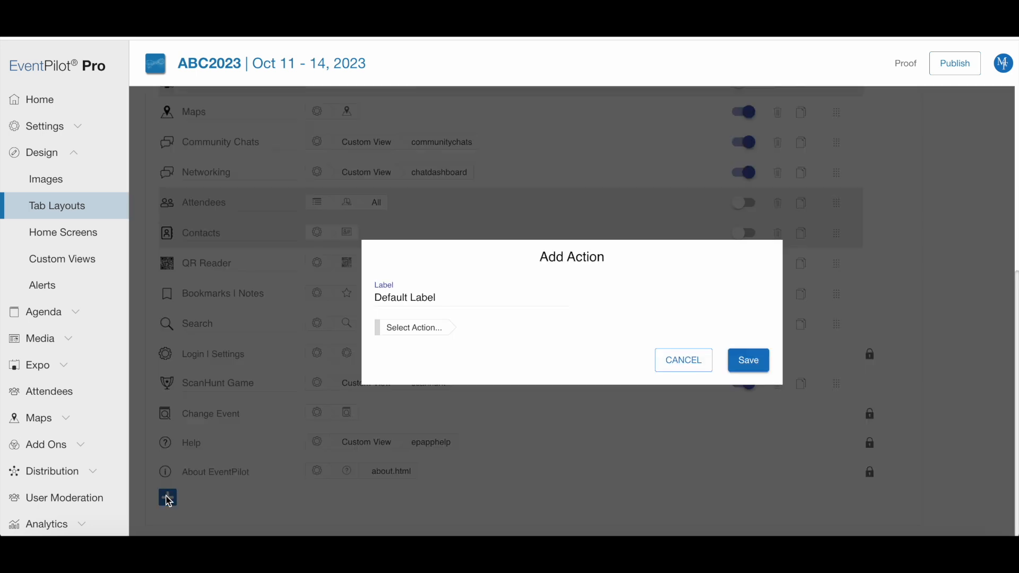
{"action": "triple_click", "coordinate": [443, 296]}
{"action": "type", "text": "Expo"}
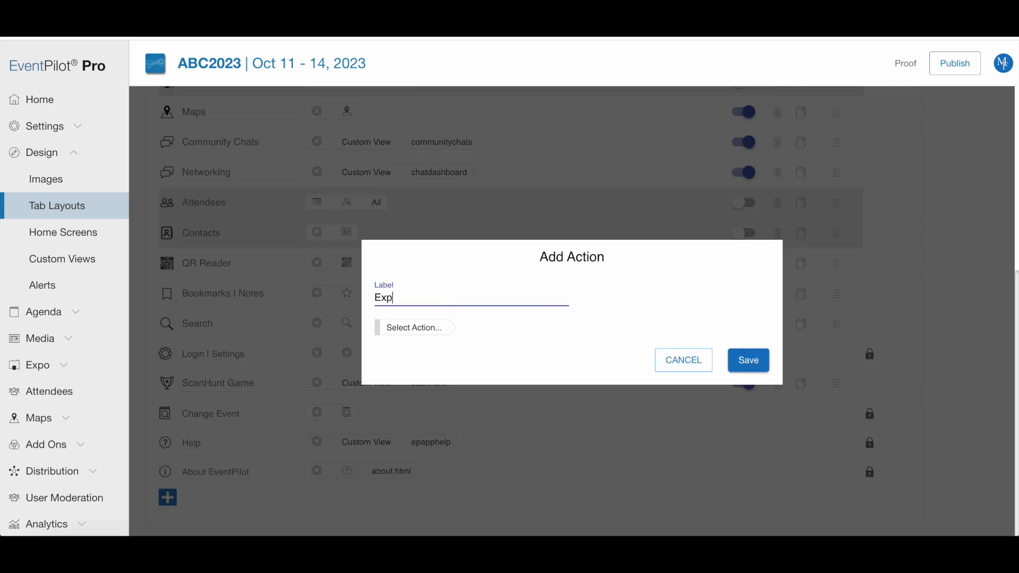
{"action": "left_click", "coordinate": [411, 328]}
{"action": "left_click", "coordinate": [410, 365]}
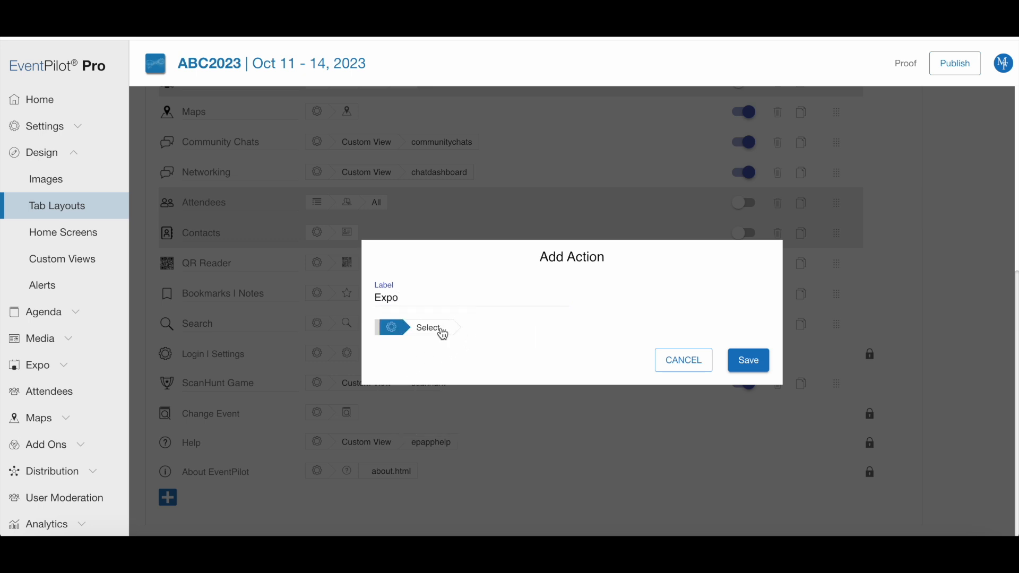
{"action": "left_click", "coordinate": [444, 330]}
{"action": "left_click", "coordinate": [449, 401]}
{"action": "left_click", "coordinate": [507, 329]}
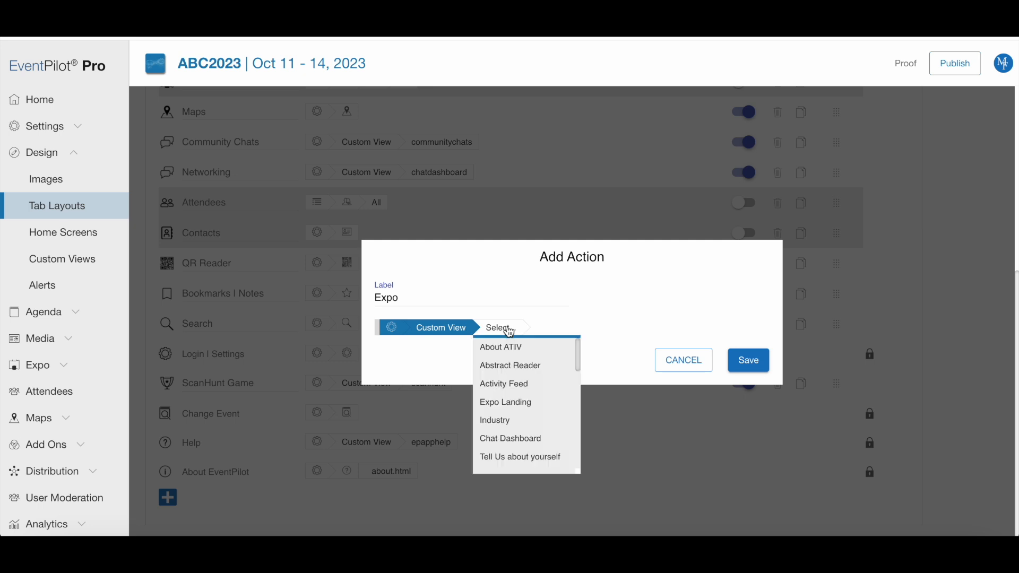
{"action": "left_click", "coordinate": [518, 403]}
{"action": "left_click", "coordinate": [761, 361]}
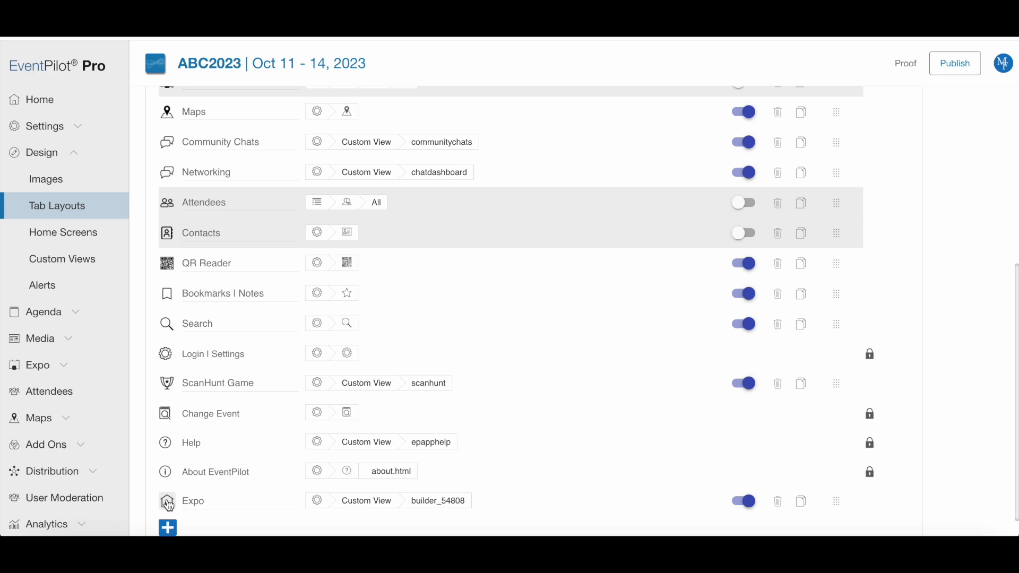
Give the Expo tab the exhibit booth icon and place Expo and General Info between Community Chats and Networking
{"action": "left_click", "coordinate": [169, 503]}
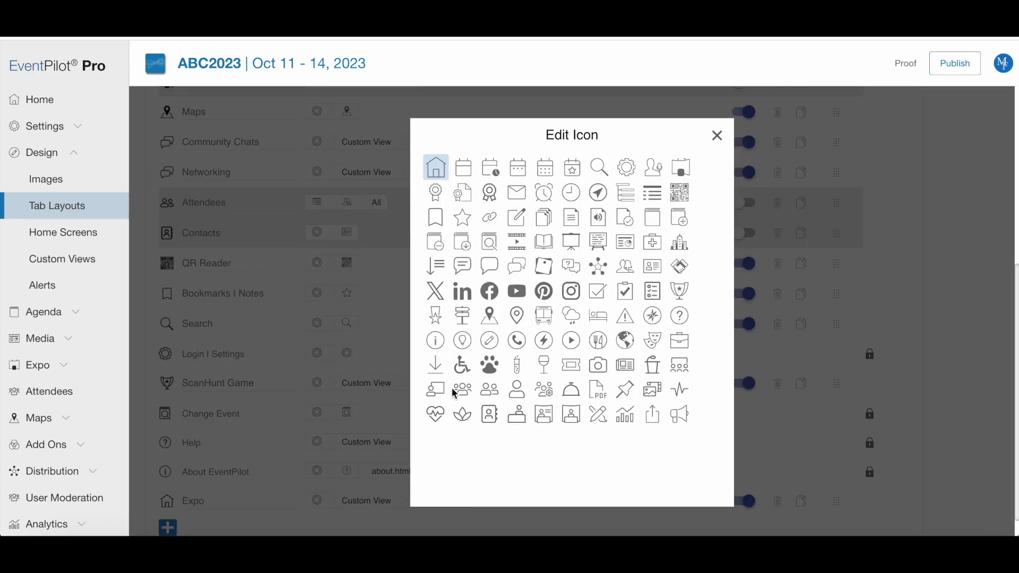
{"action": "left_click", "coordinate": [681, 168]}
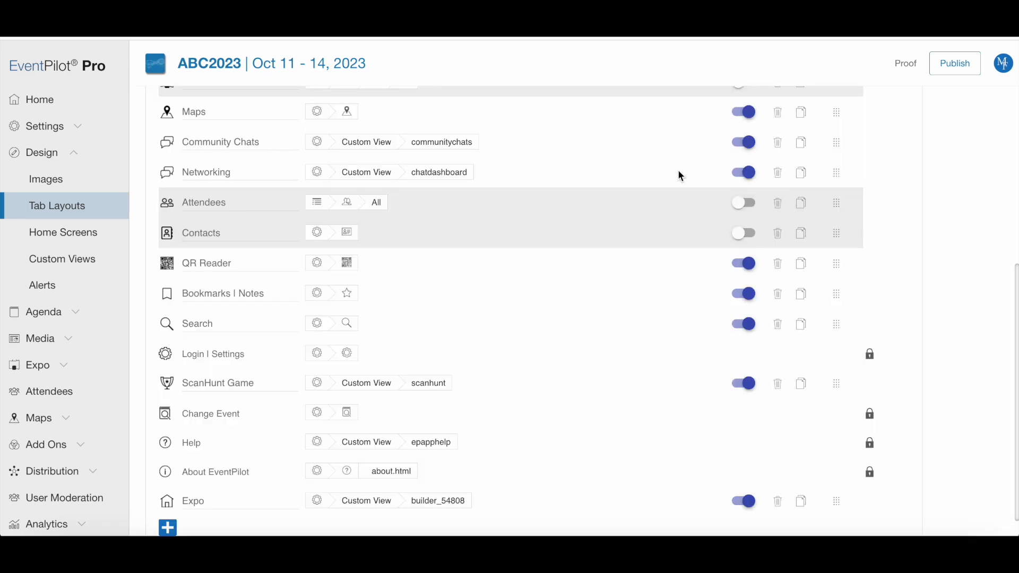
{"action": "left_click", "coordinate": [838, 506]}
{"action": "left_click_drag", "start_coordinate": [841, 510], "coordinate": [809, 171]}
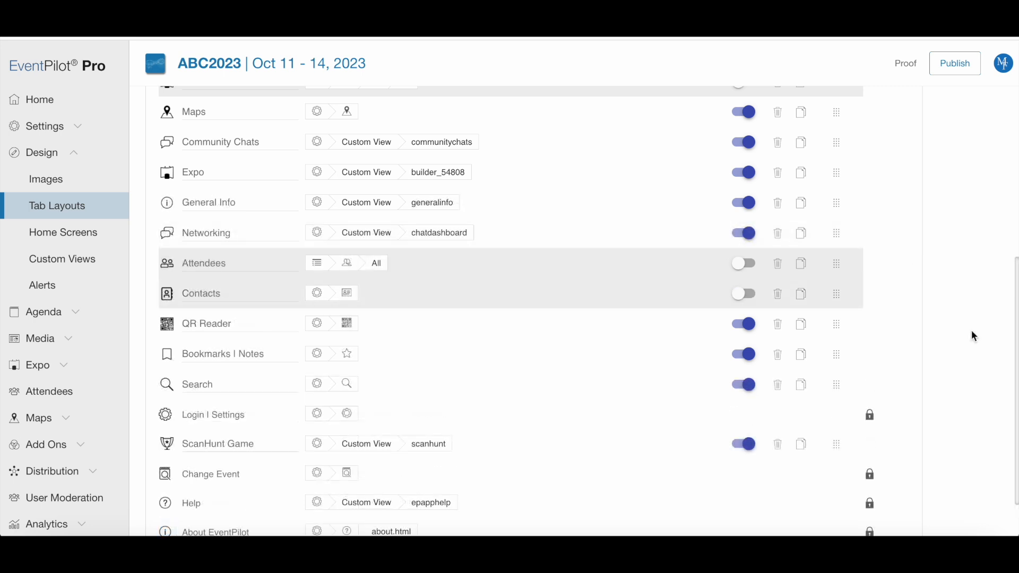
Publish the proof data for the ABC2023 event
{"action": "left_click", "coordinate": [950, 63]}
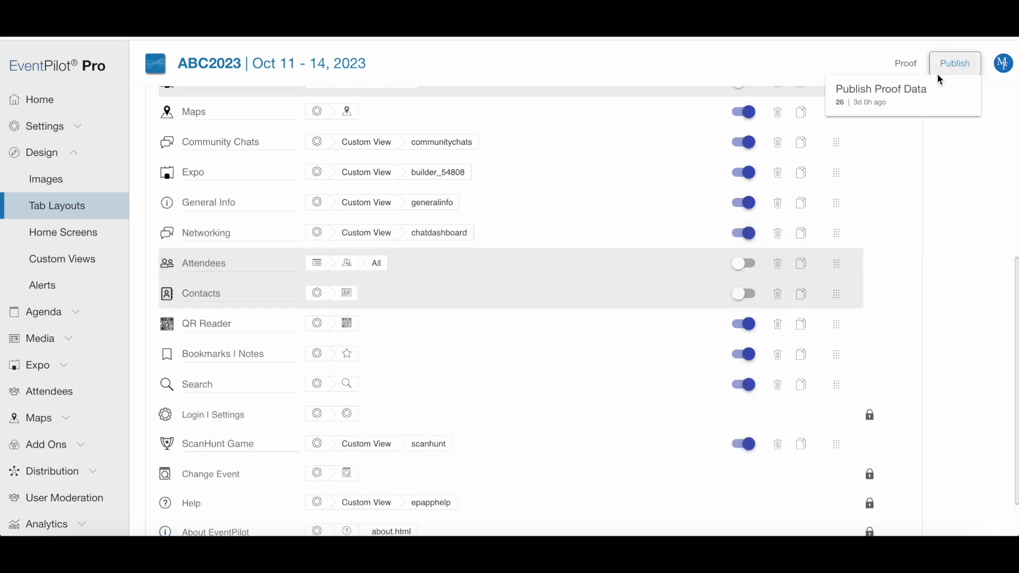
{"action": "left_click", "coordinate": [929, 98]}
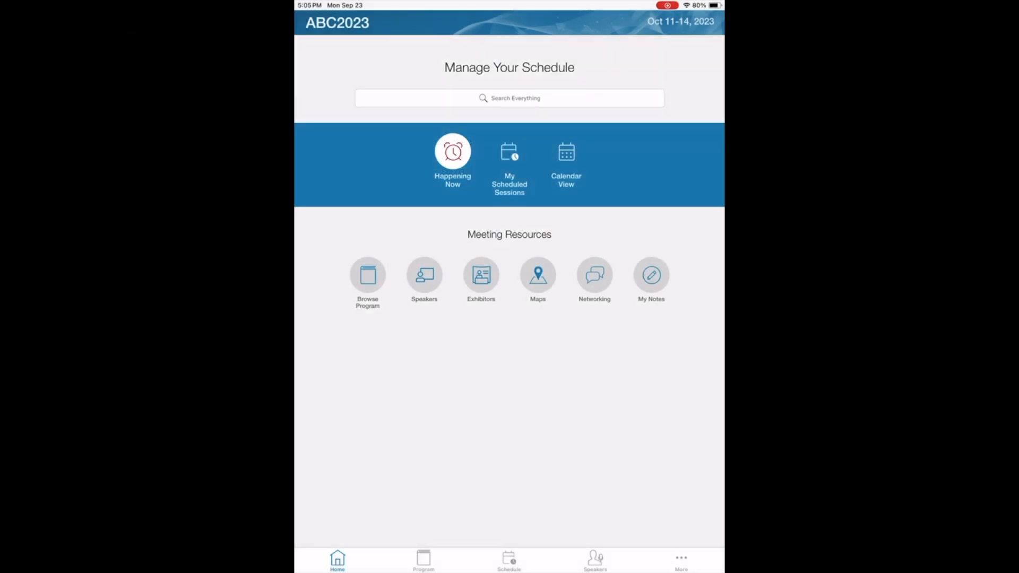
In the ABC2023 mobile event app, review the Expo page and the Emergency Contact Information section of General Info
{"action": "left_click", "coordinate": [681, 561]}
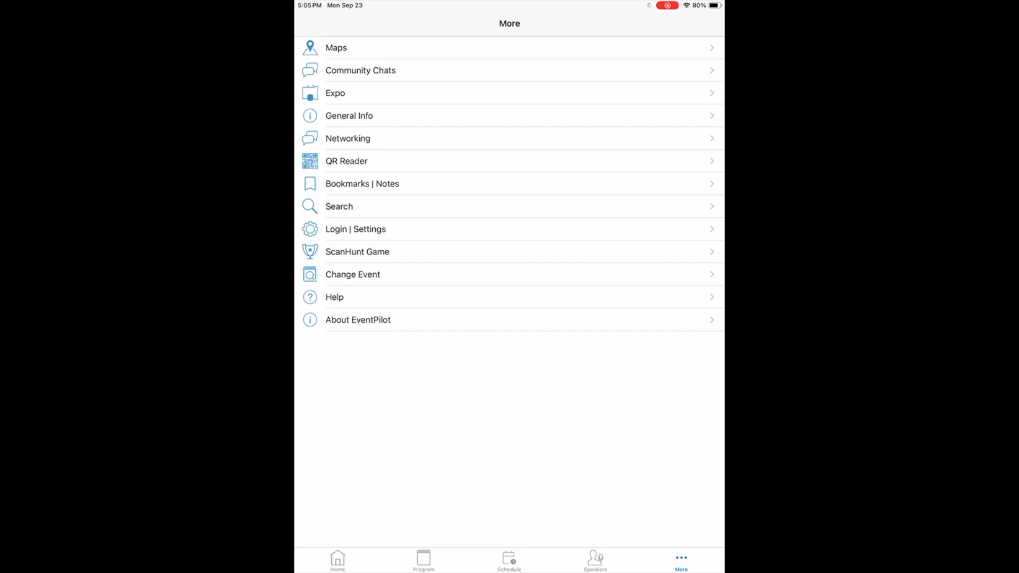
{"action": "left_click", "coordinate": [336, 92]}
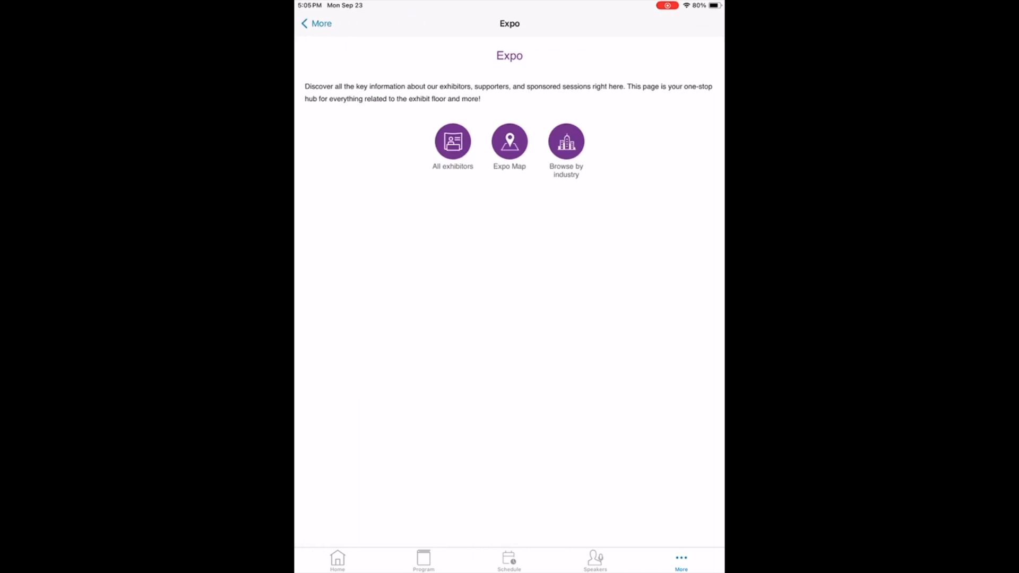
{"action": "left_click", "coordinate": [316, 23]}
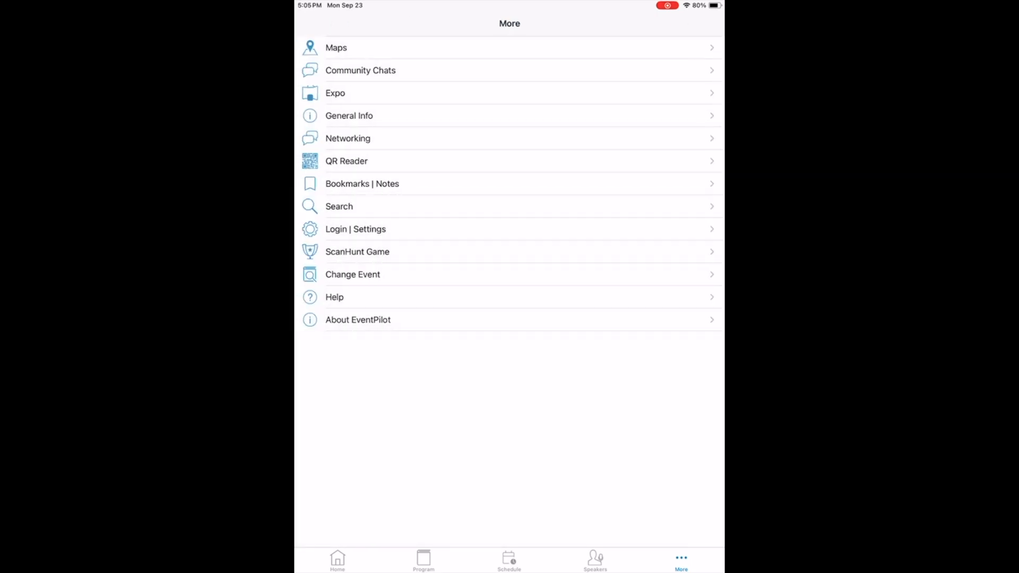
{"action": "left_click", "coordinate": [349, 115]}
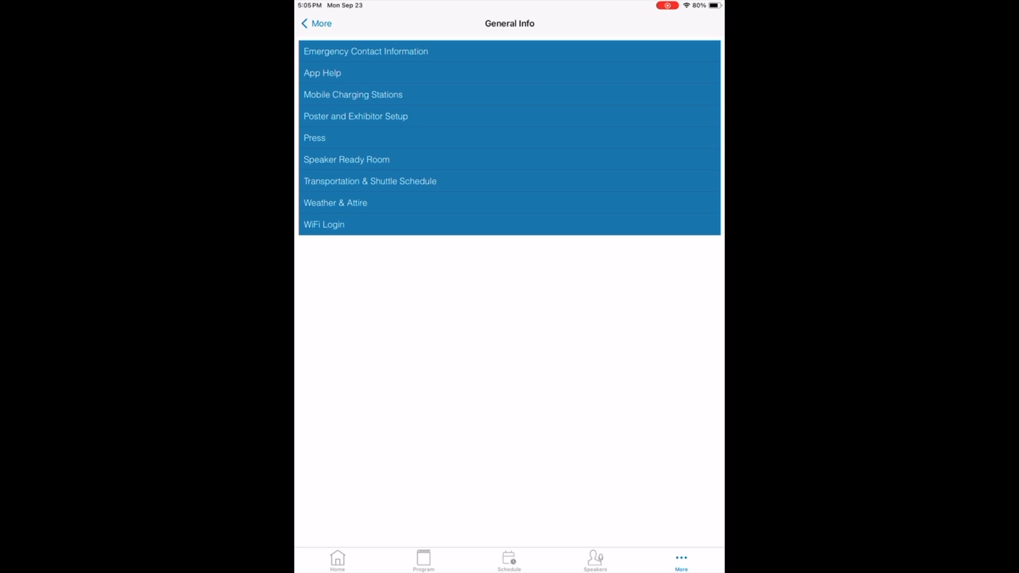
{"action": "left_click", "coordinate": [365, 51]}
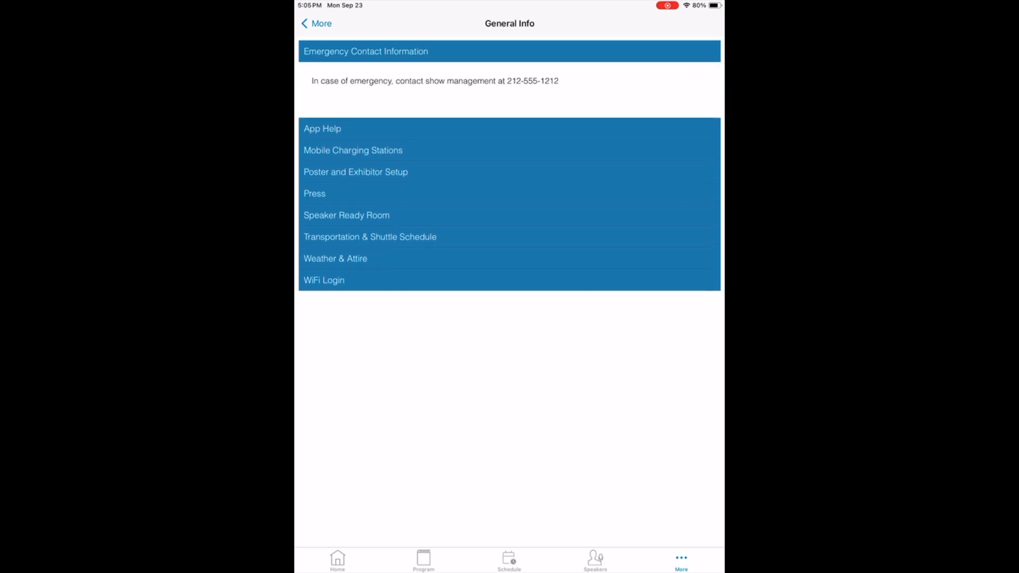